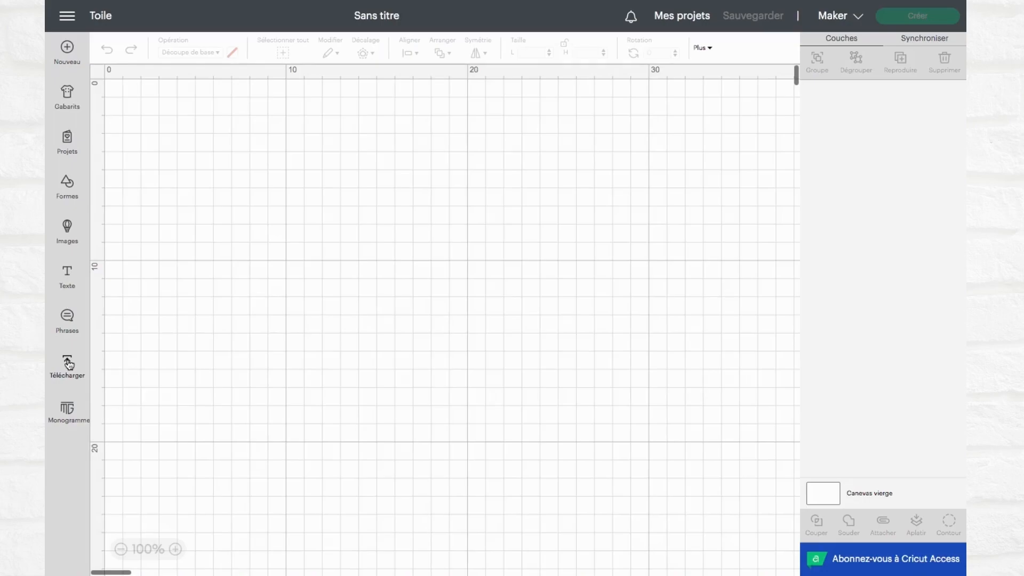
Upload the file Customisable Infinity sign.svg as a cut image and add it to the canvas
left_click(68, 364)
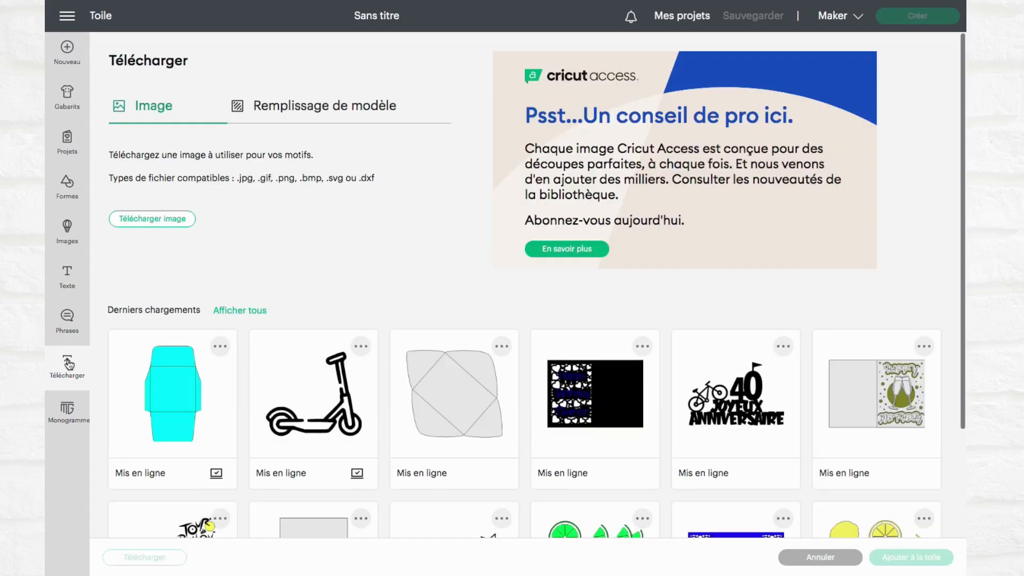
left_click(149, 219)
left_click(507, 286)
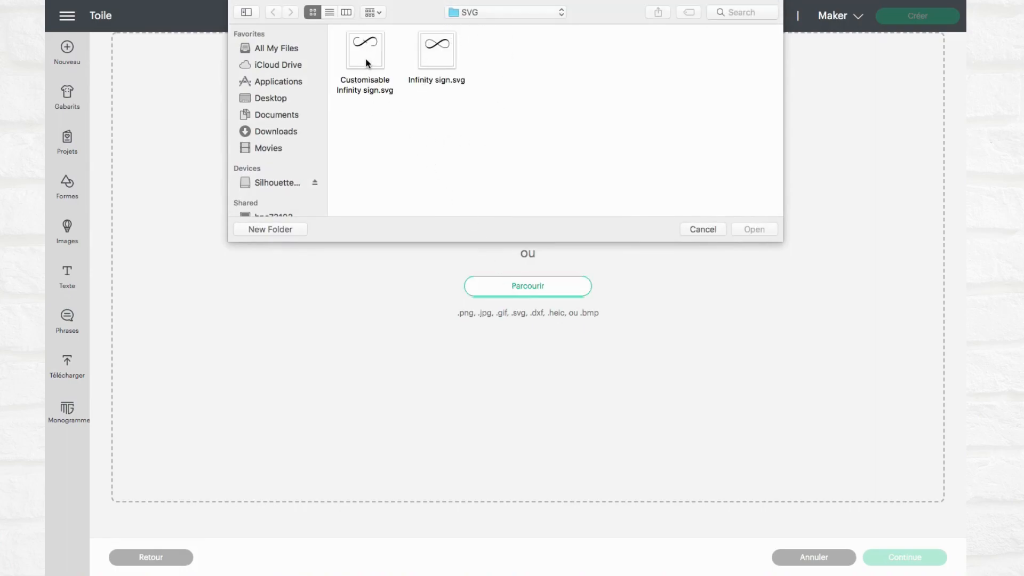
left_click(366, 64)
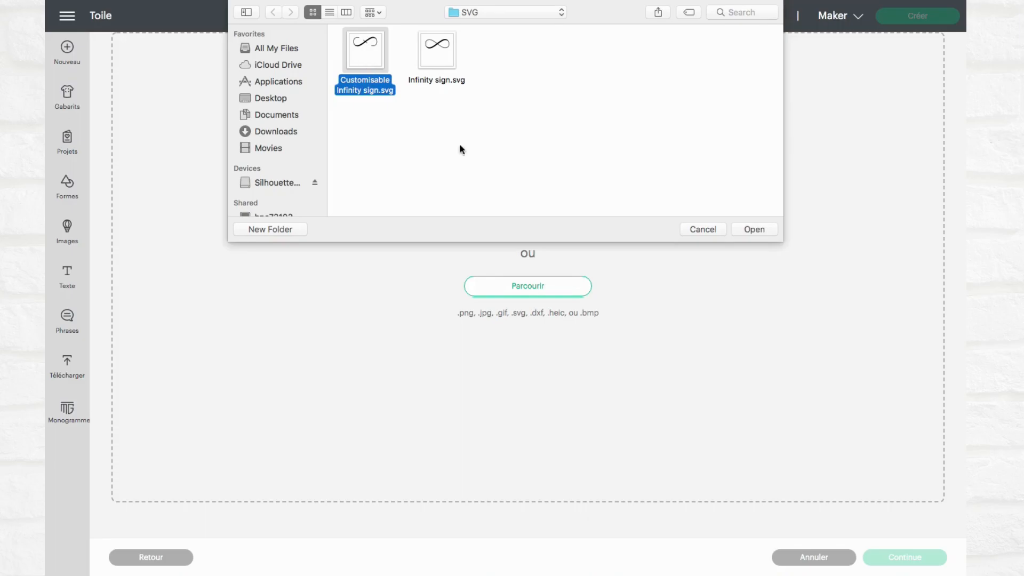
left_click(751, 231)
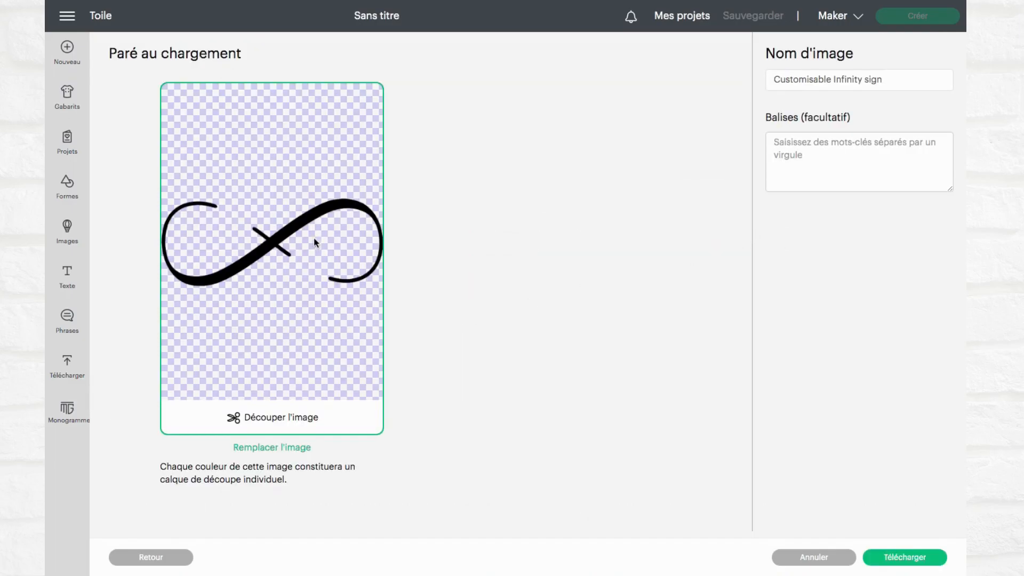
left_click(926, 557)
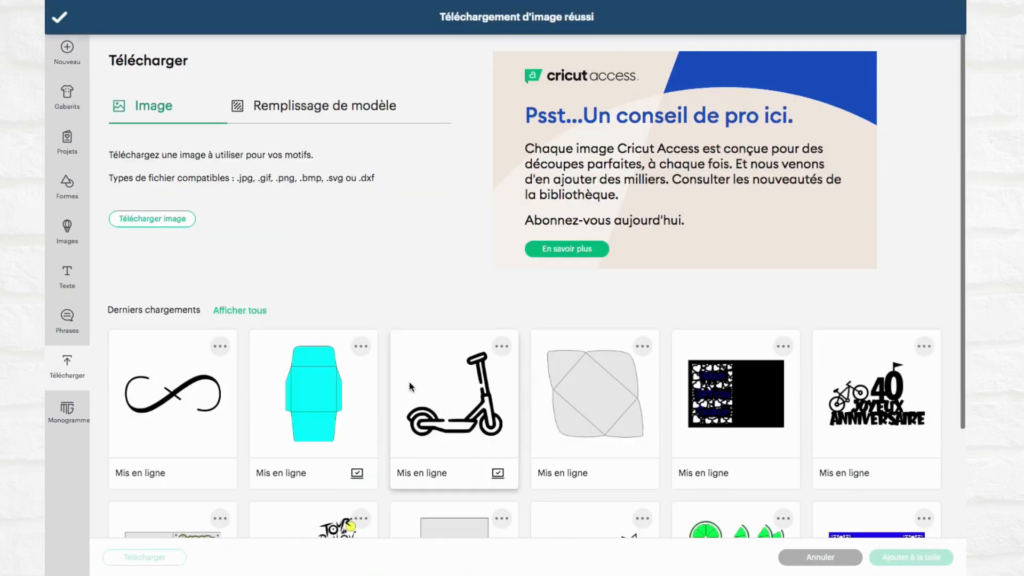
left_click(910, 558)
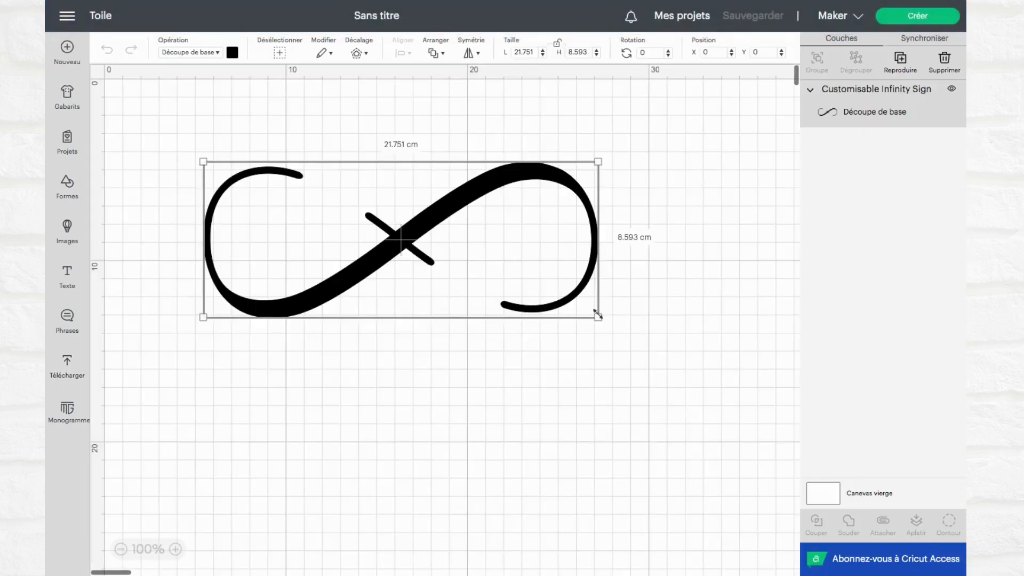
Enlarge the infinity sign to about 34 cm wide and move it to about X 1.6, Y 3.3 cm
left_click_drag(599, 315, 733, 401)
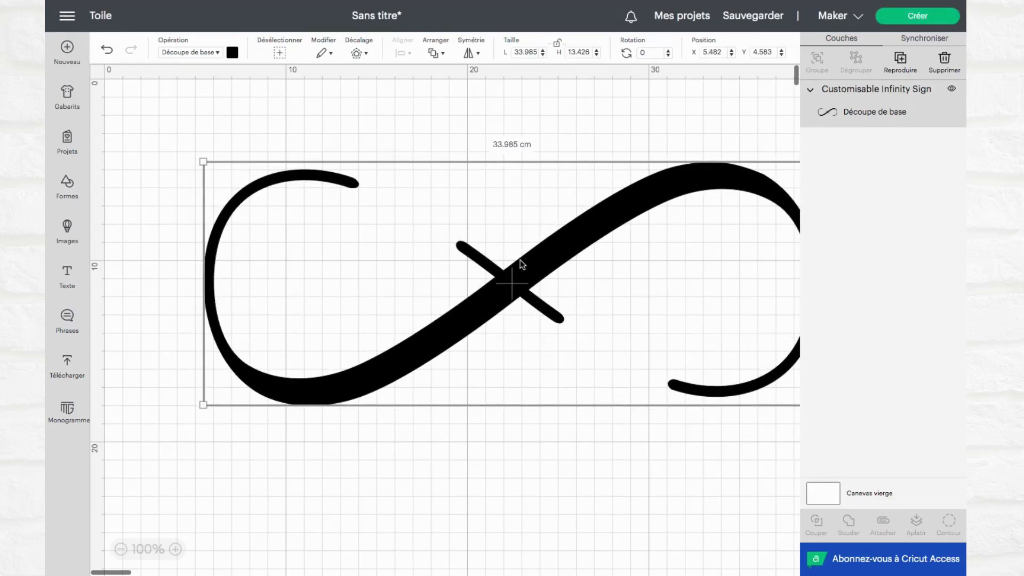
left_click_drag(550, 264, 477, 238)
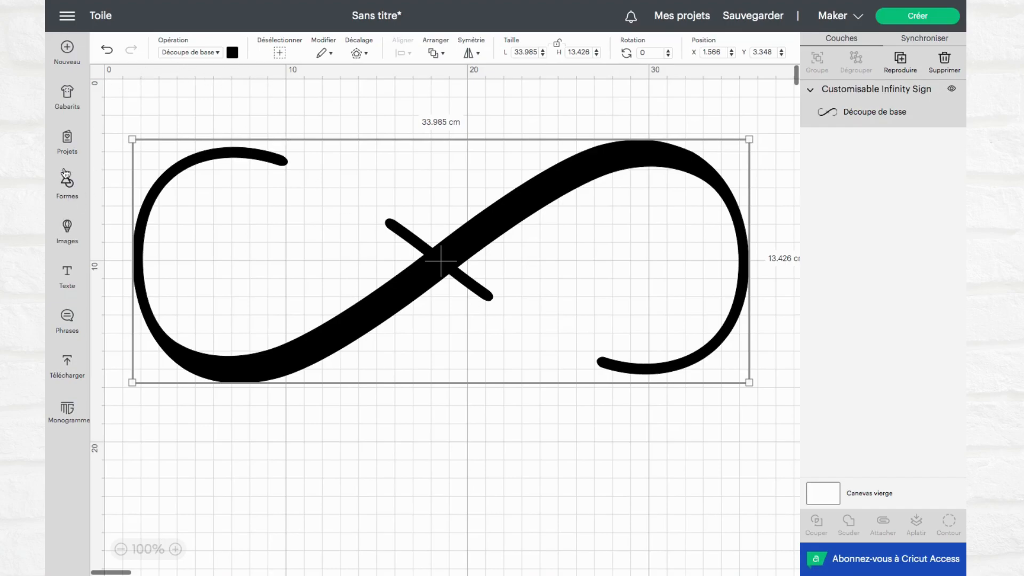
Add a first name as text in the Mister Valentine font and place it at the infinity sign's upper-left opening
left_click(70, 277)
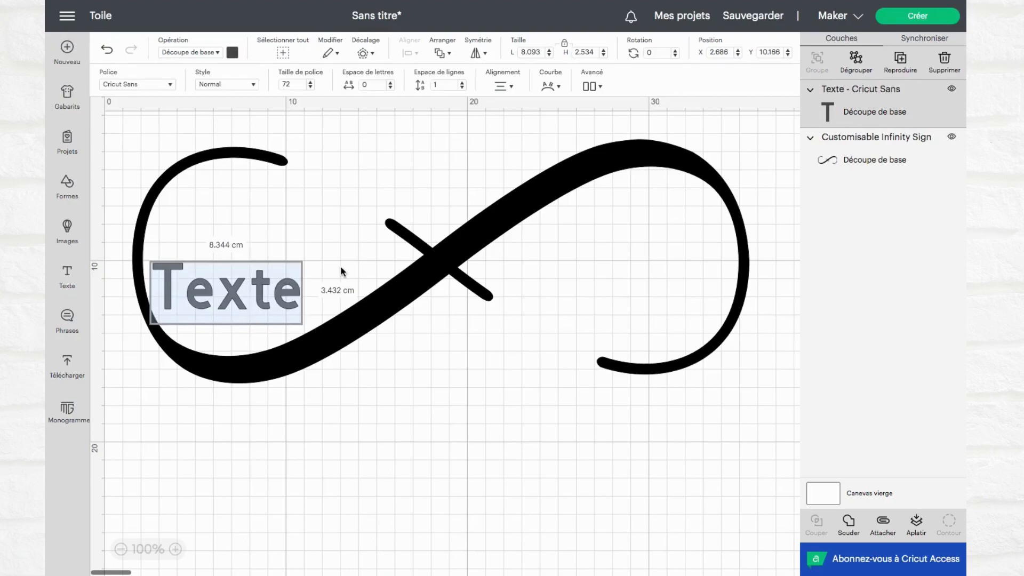
type("Pierre")
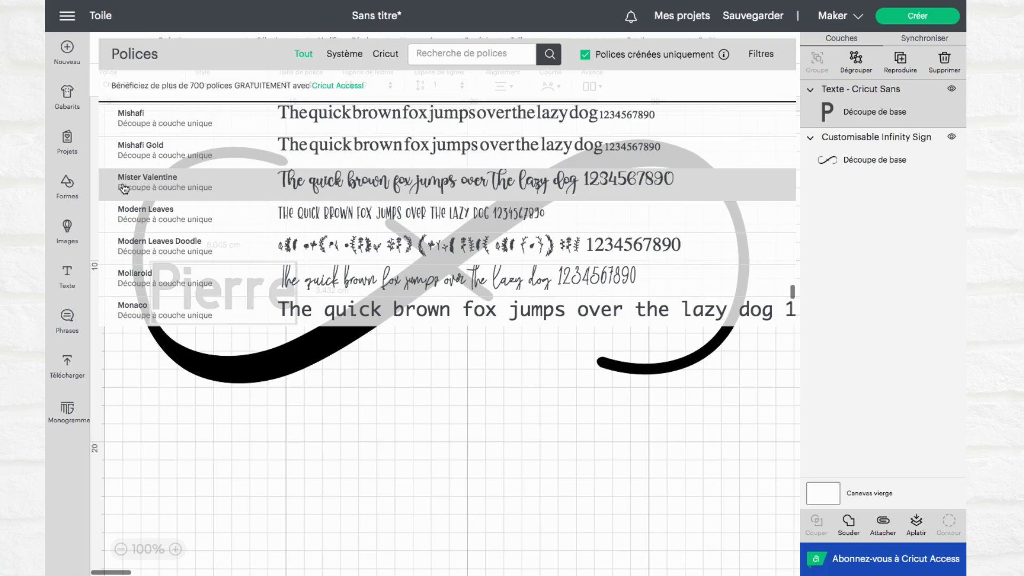
left_click(124, 187)
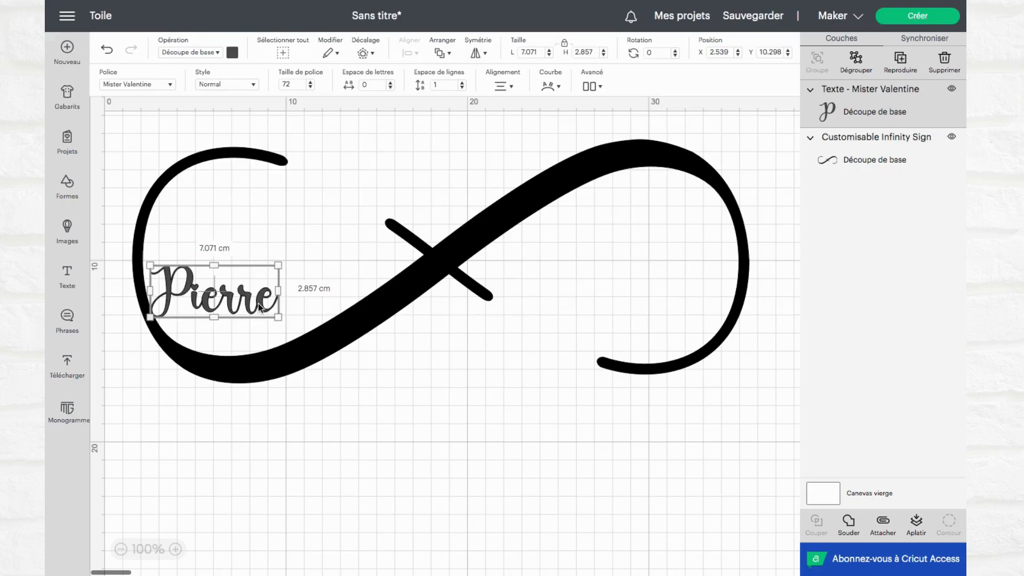
left_click_drag(257, 306, 312, 234)
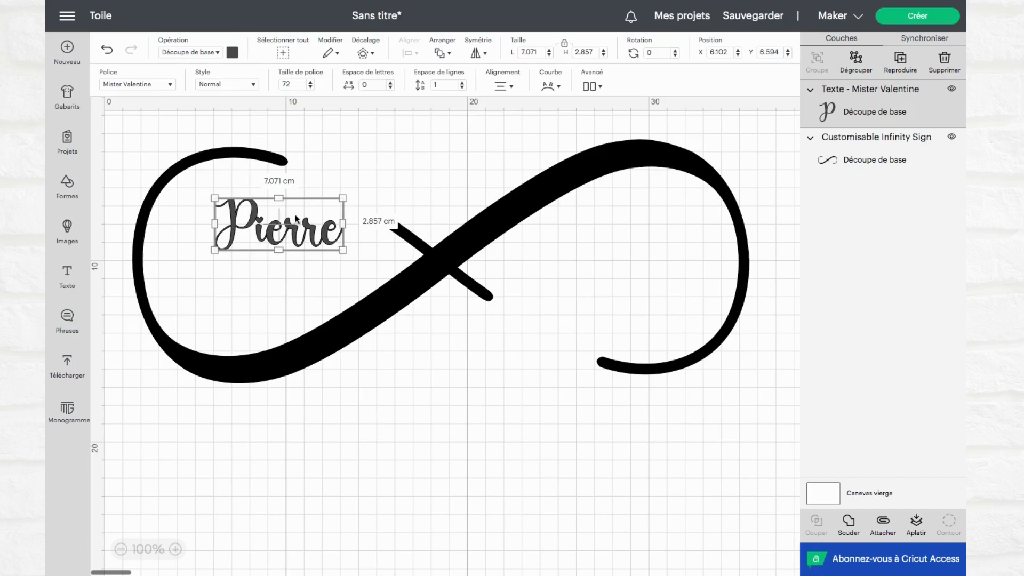
left_click_drag(316, 219, 371, 160)
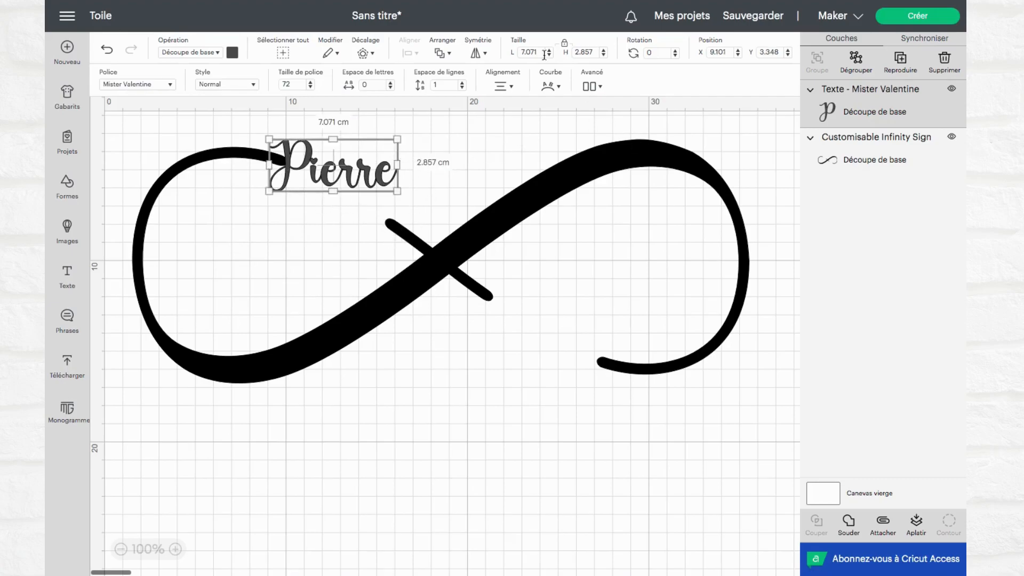
Rotate the name to about 25° so it slopes down across the gap between the two upper ends of the infinity sign
left_click(324, 251)
left_click(338, 170)
mouse_move(409, 142)
left_mouse_down()
mouse_move(414, 185)
mouse_move(355, 216)
left_mouse_up()
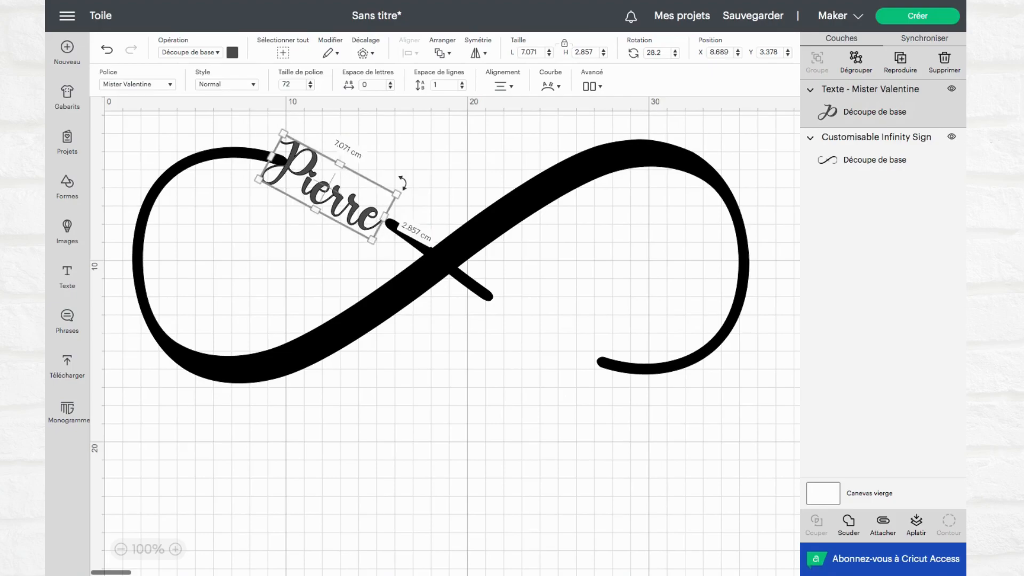
left_click_drag(402, 183, 402, 174)
left_click_drag(288, 176, 284, 174)
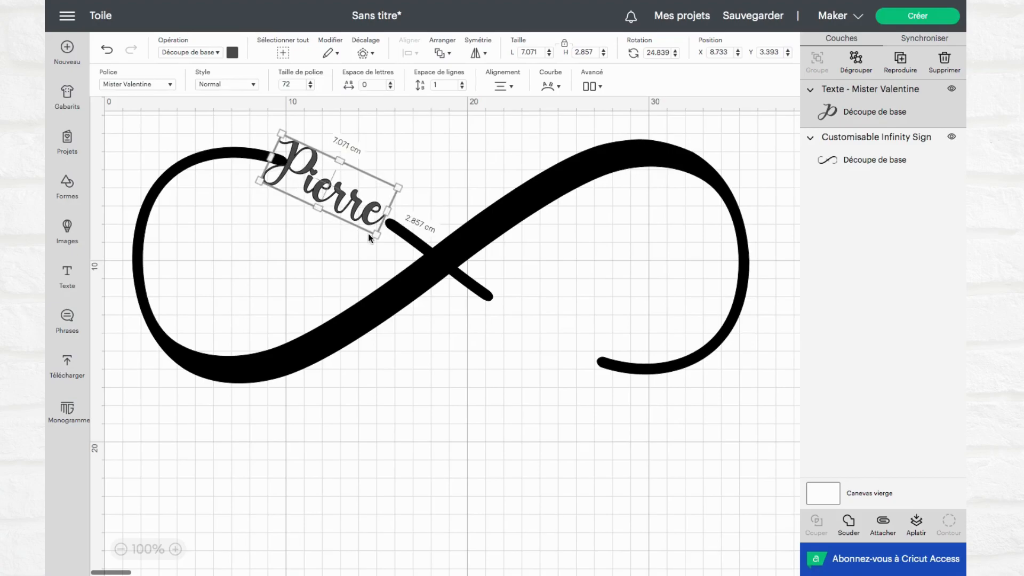
Fit the name between the upper ends of the infinity sign at about 7.45 cm long, with a rotation of about 26.5°
left_click_drag(376, 234, 373, 234)
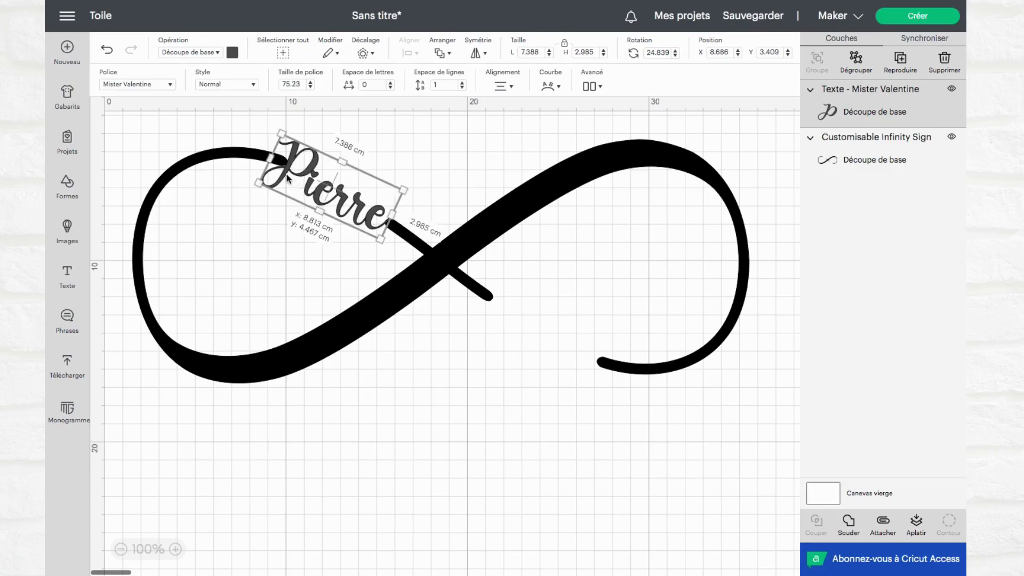
left_click_drag(278, 163, 277, 161)
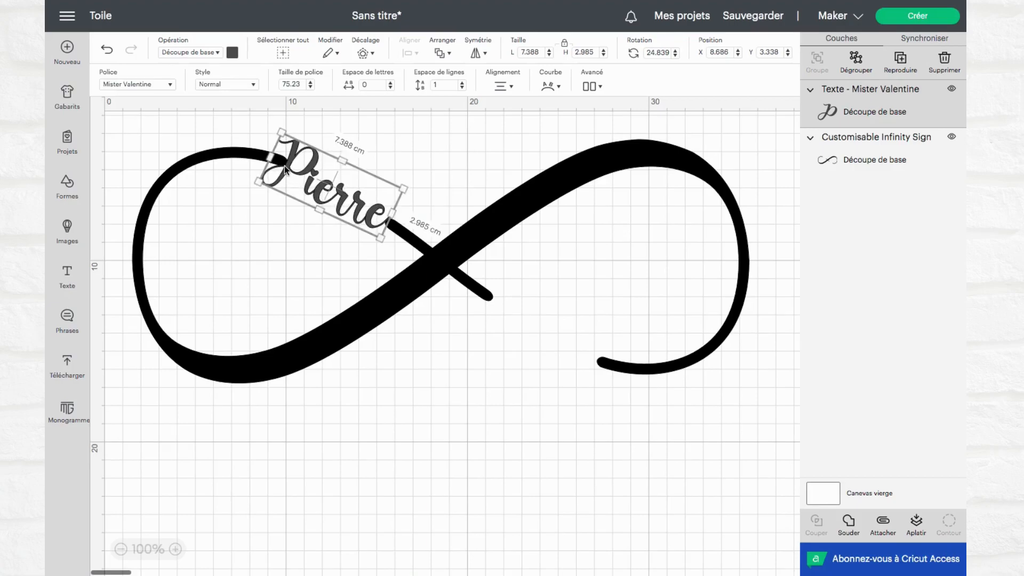
left_click_drag(379, 241, 380, 244)
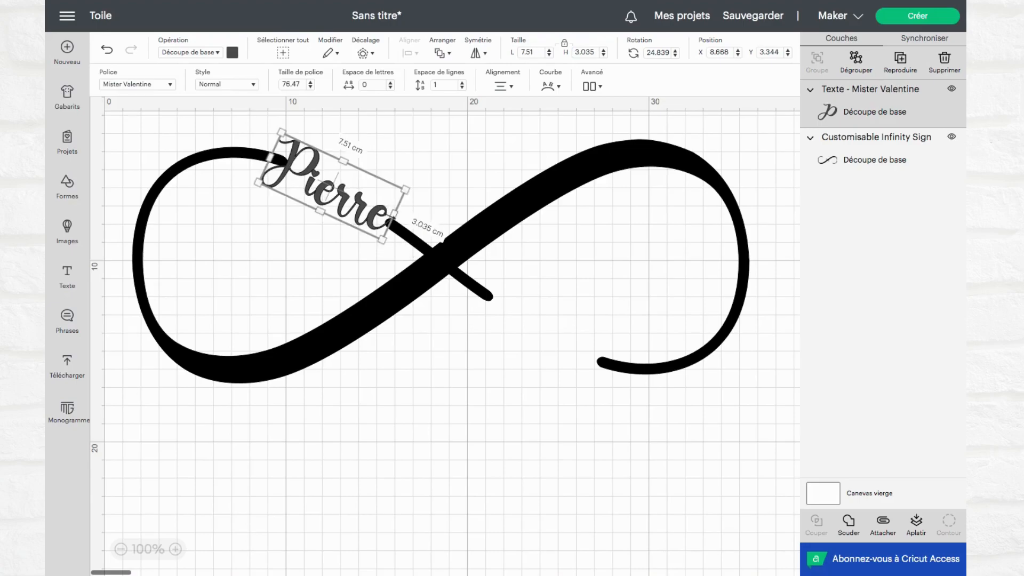
left_click_drag(416, 182, 417, 185)
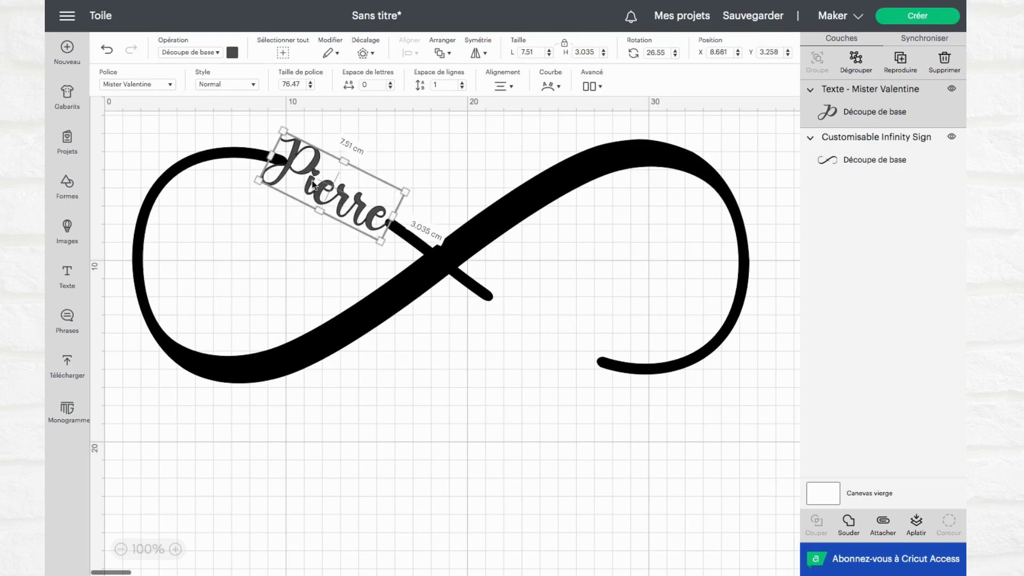
left_click_drag(300, 172, 300, 173)
left_click_drag(378, 247, 377, 244)
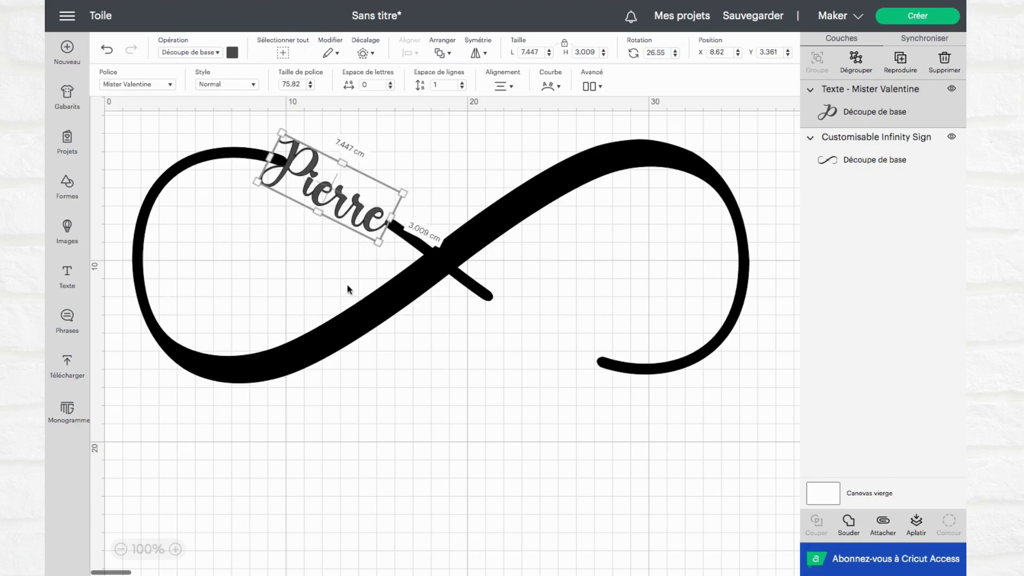
Weld the letters of the name text into a single shape
key("ctrl+a")
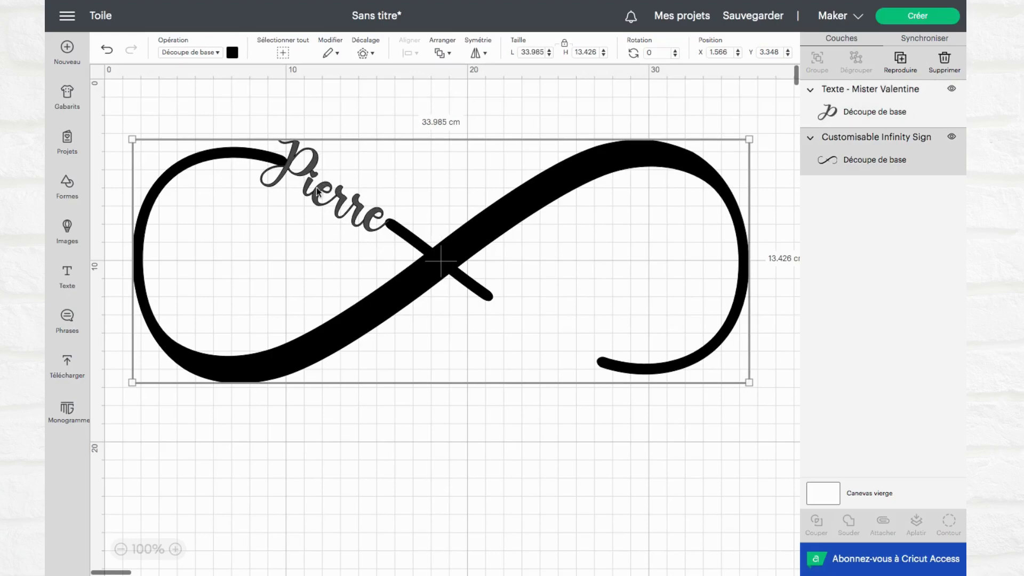
left_click(290, 170)
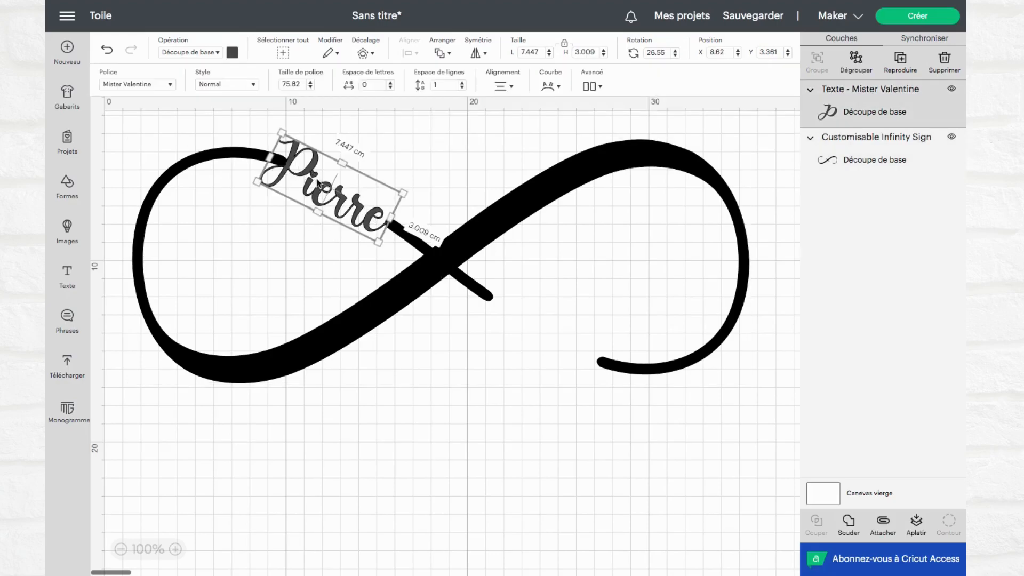
left_click(849, 525)
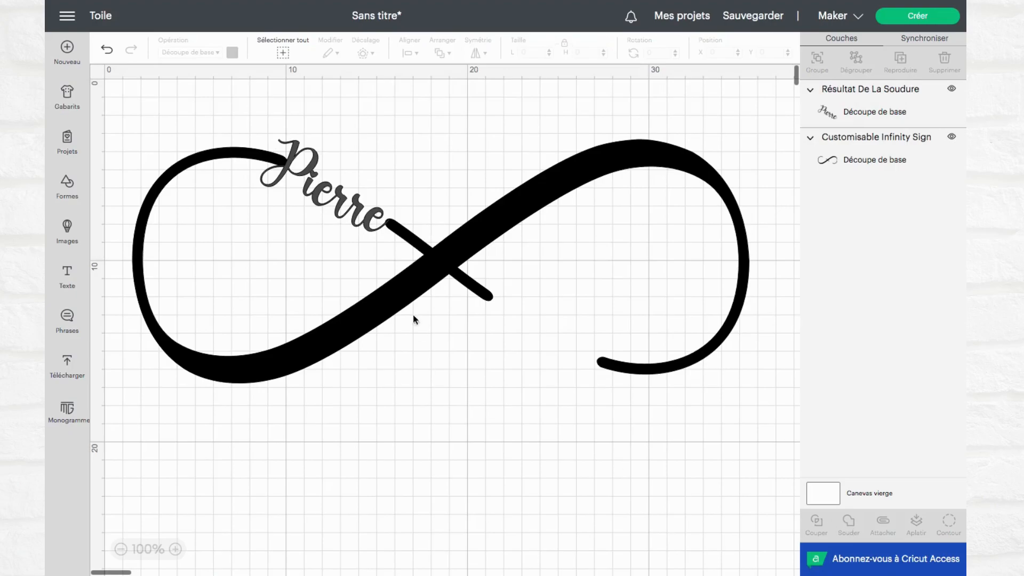
Nudge the welded name up to about Y 3.33 cm so it overlaps both ends of the gap in the infinity sign
left_click(339, 206)
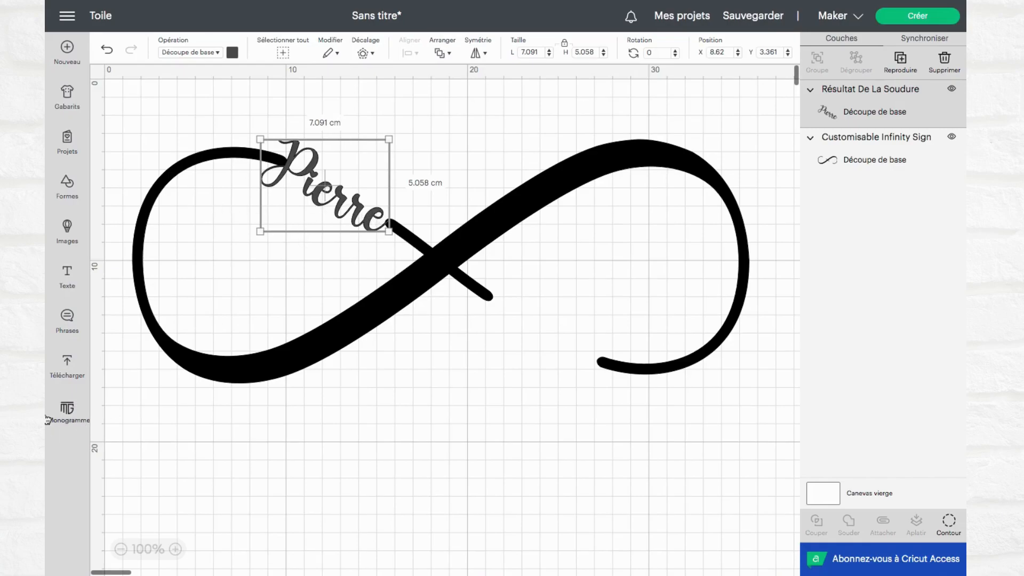
left_click(175, 551)
left_click(176, 551)
left_click(175, 550)
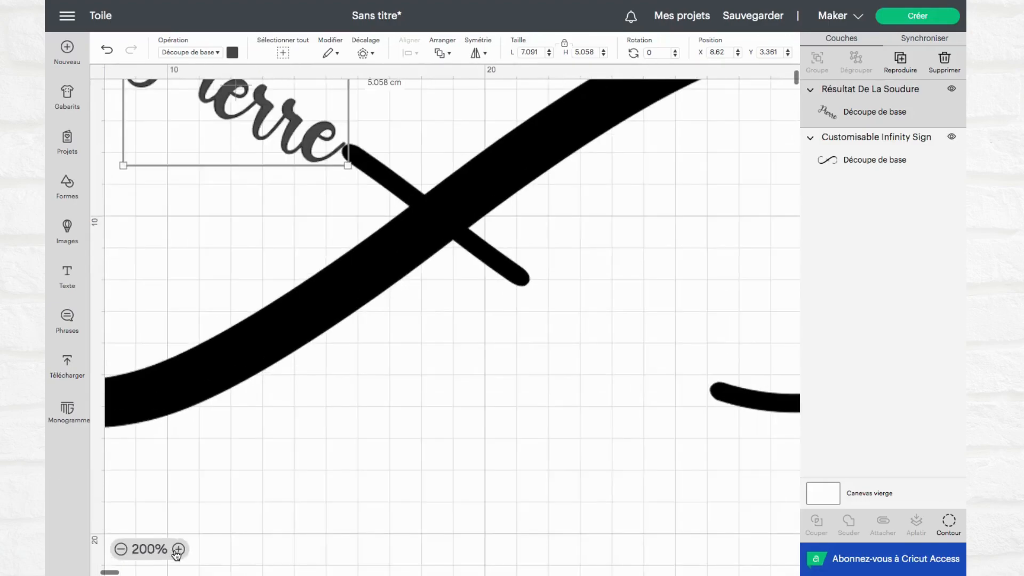
left_click(174, 552)
scroll(184, 265, "up", 2)
scroll(184, 266, "left", 3)
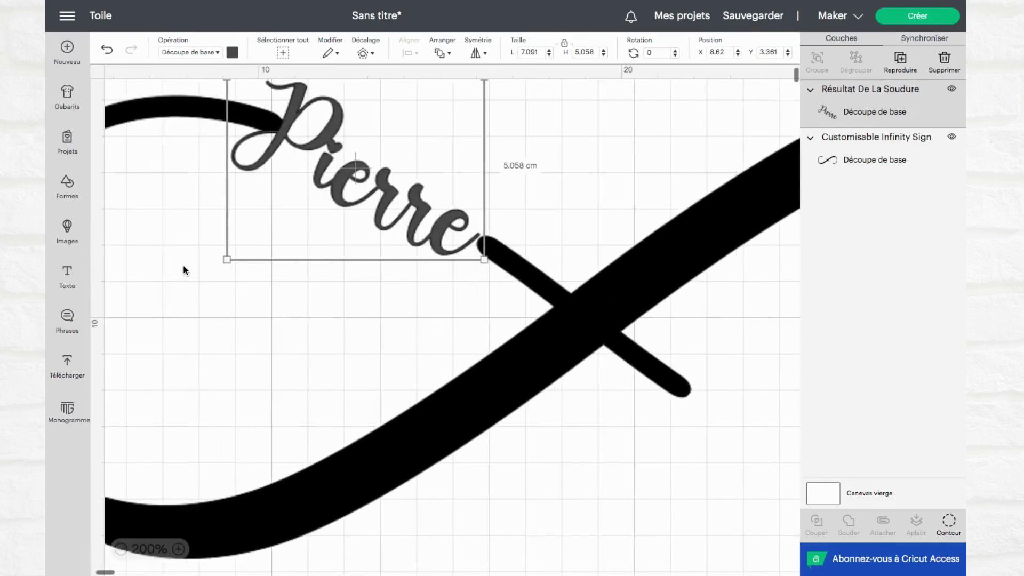
scroll(184, 270, "left", 1)
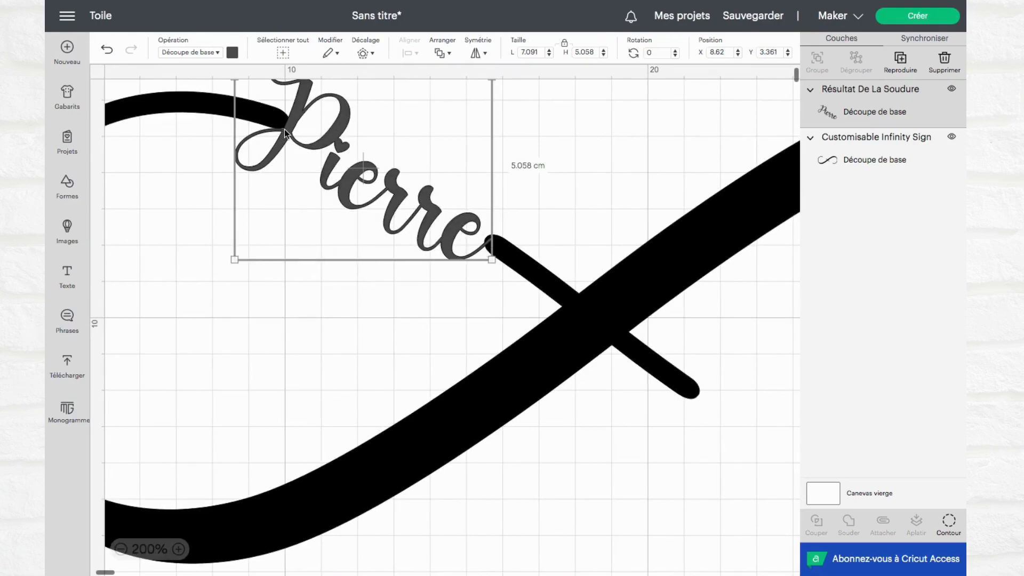
left_click_drag(283, 139, 282, 139)
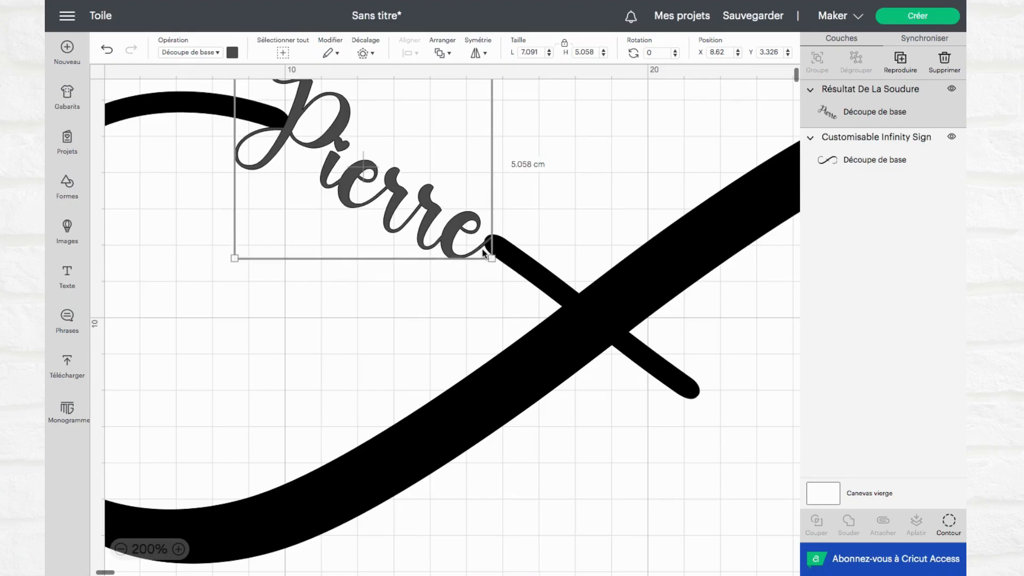
Weld the name and the infinity sign together, and set the resulting shape's material colour to white
left_click(602, 322, "shift")
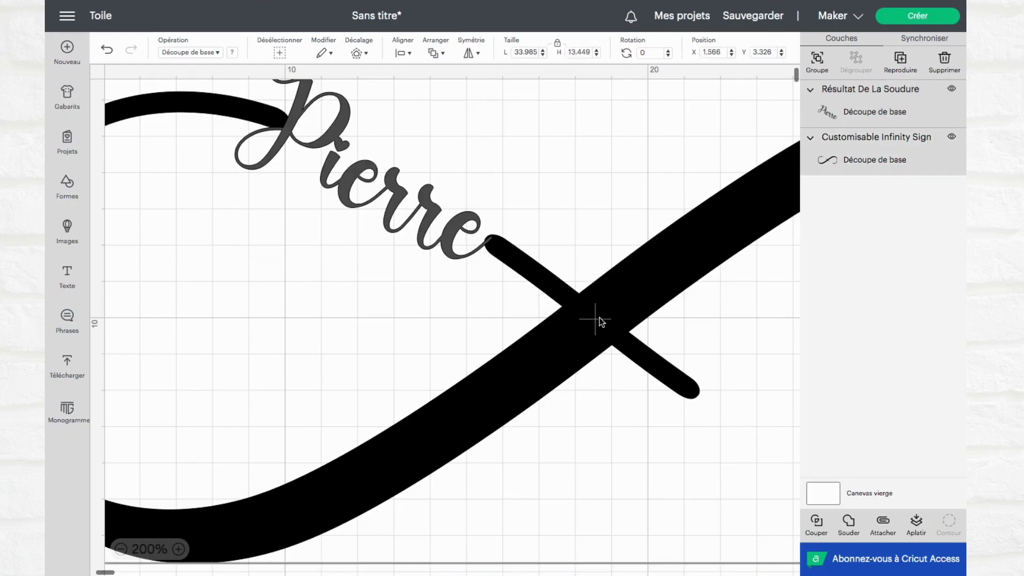
left_click(849, 523)
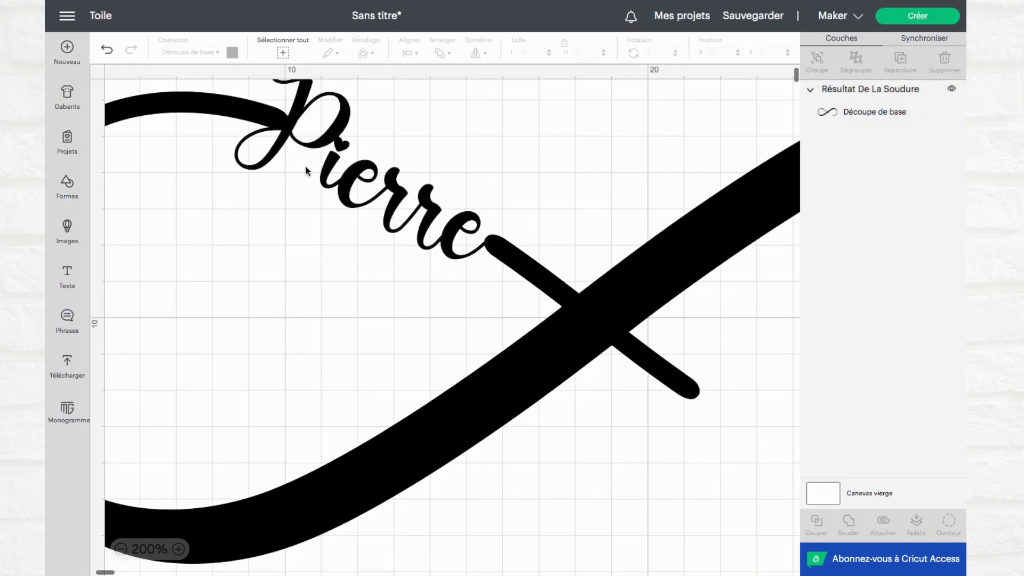
left_click(302, 145)
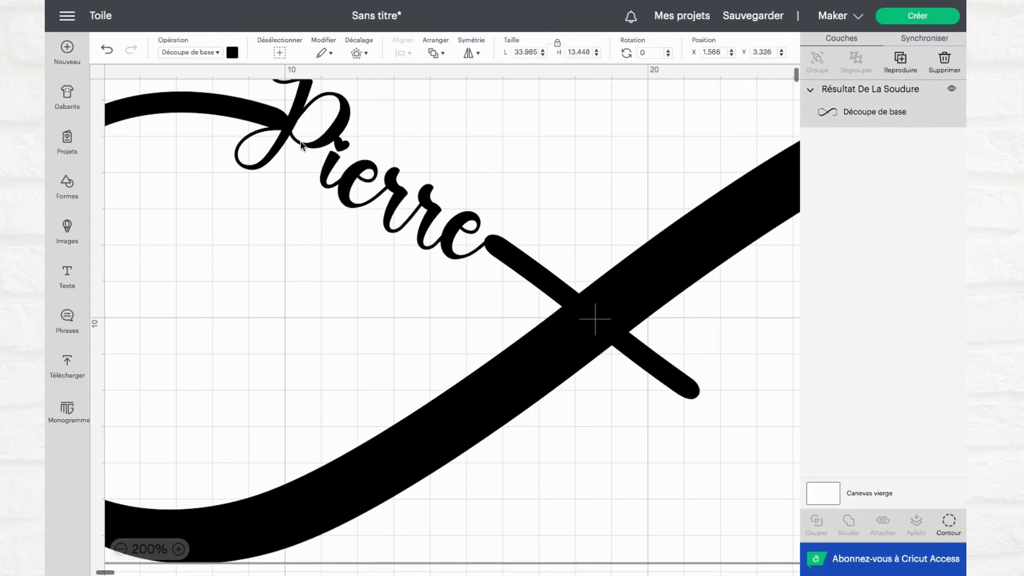
left_click(232, 53)
left_click(246, 173)
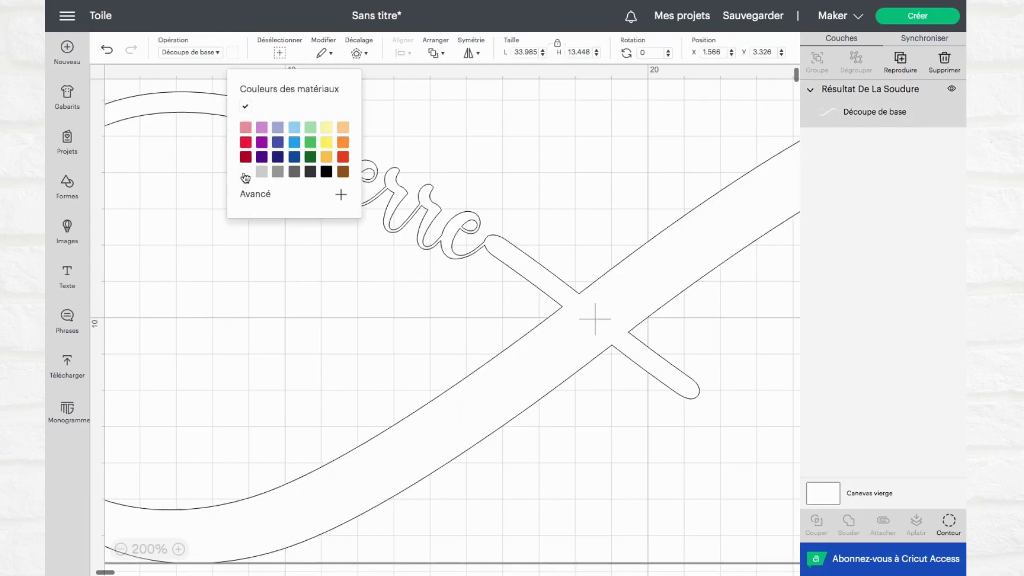
left_click(468, 351)
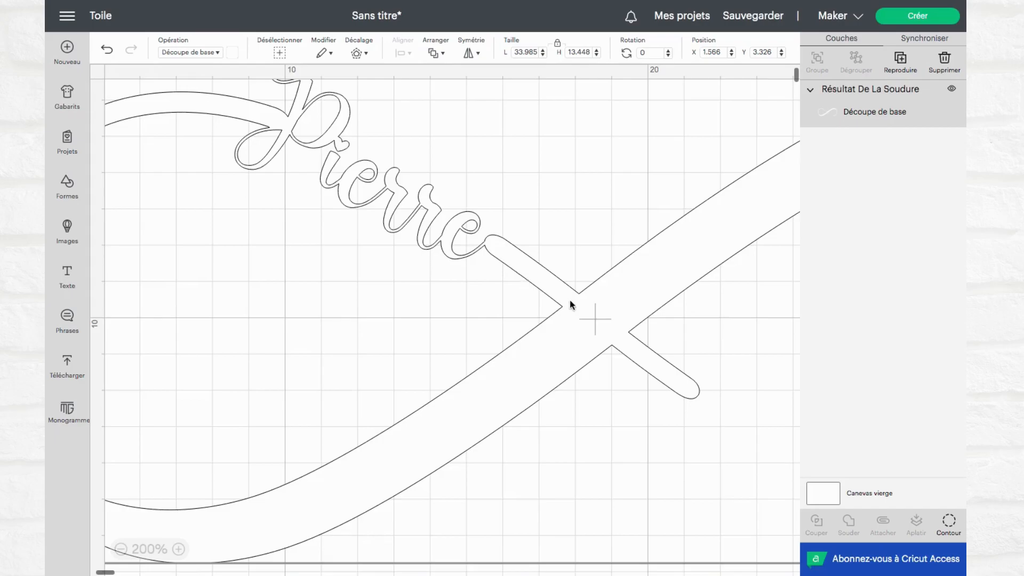
Add a text with the second first name in the Mister Valentine font, below the crossing of the infinity sign
scroll(570, 304, "right", 5)
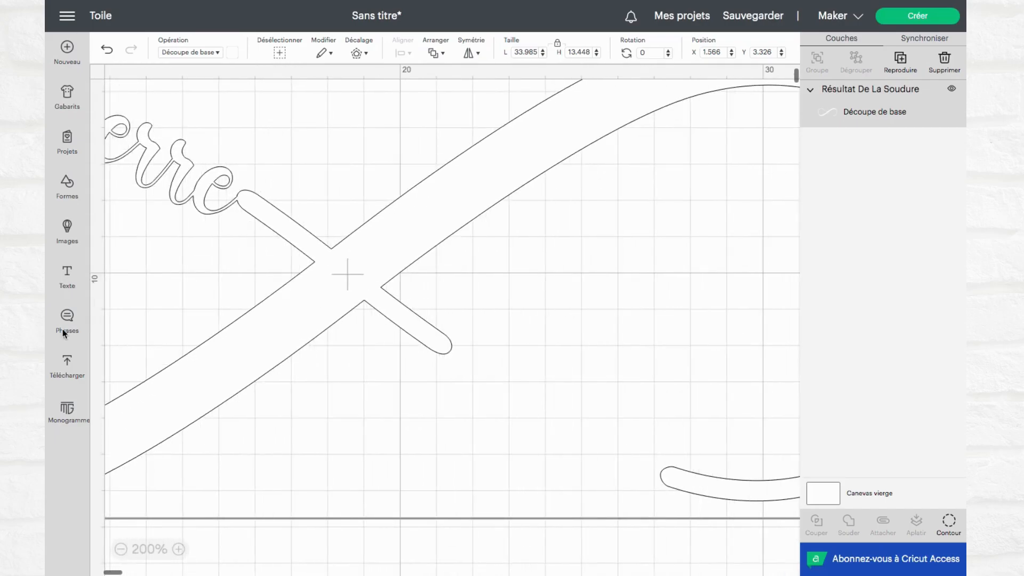
left_click(68, 274)
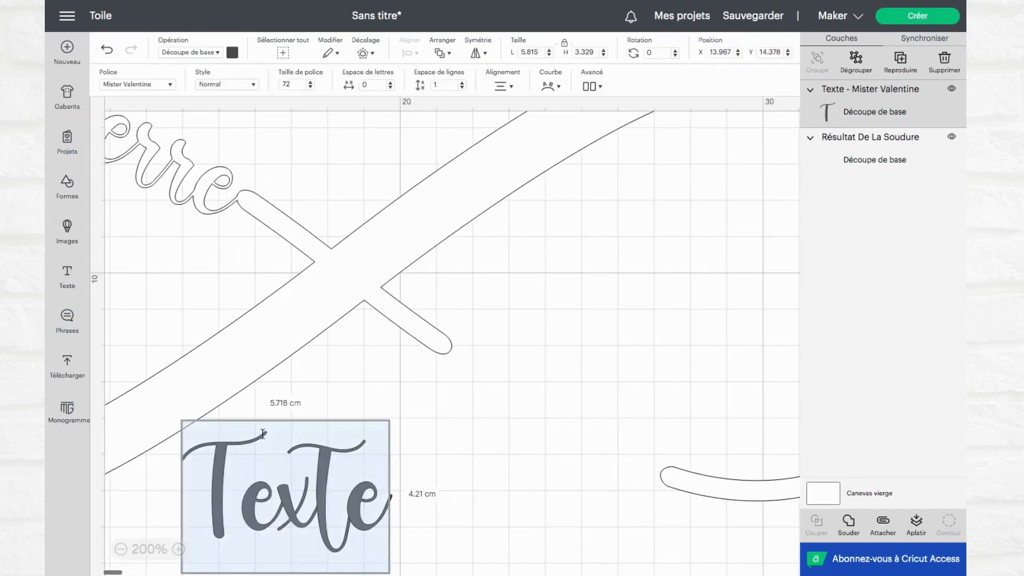
type("Matie")
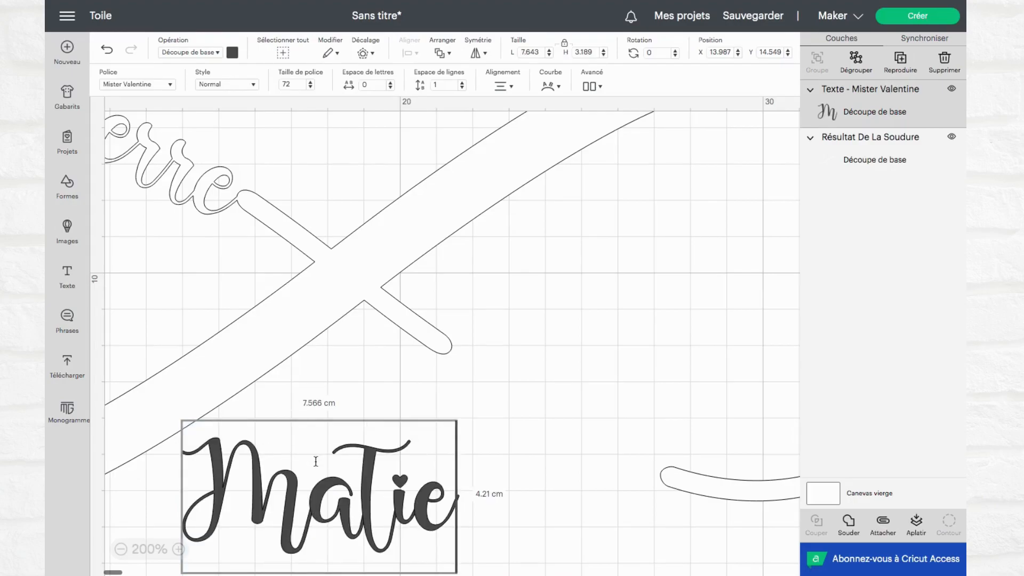
left_click(384, 506)
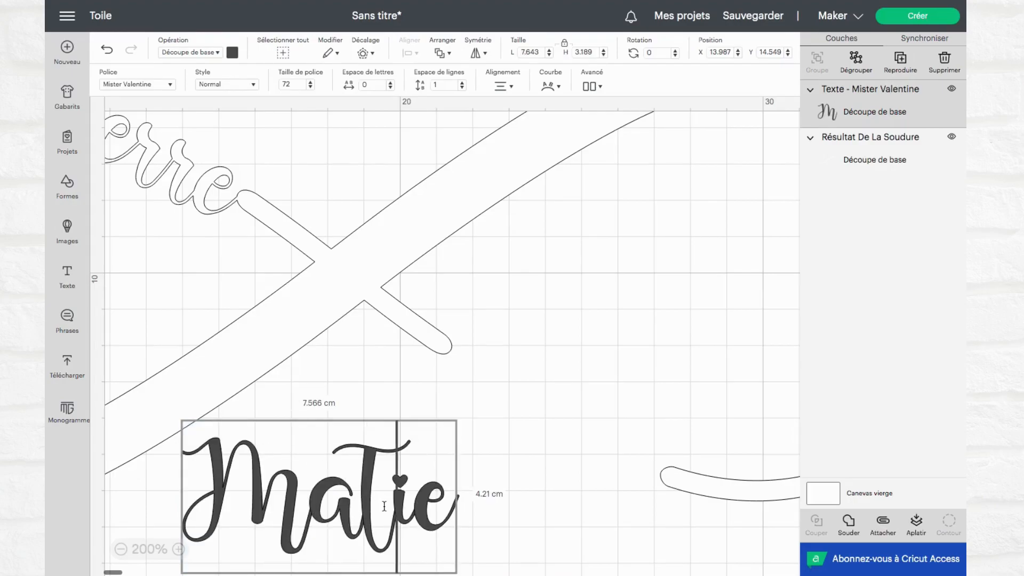
key("BackSpace")
type("r")
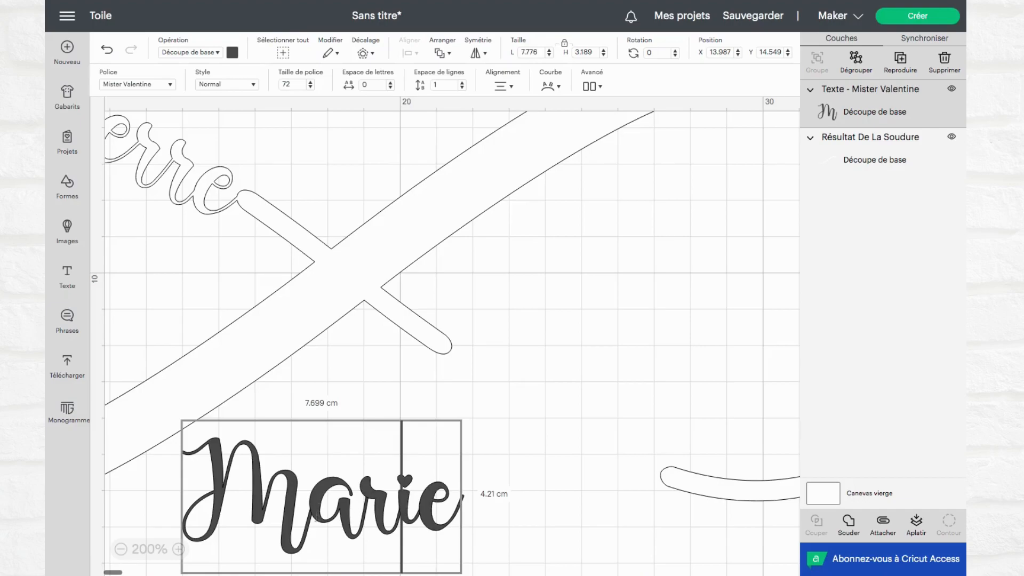
left_click(142, 242)
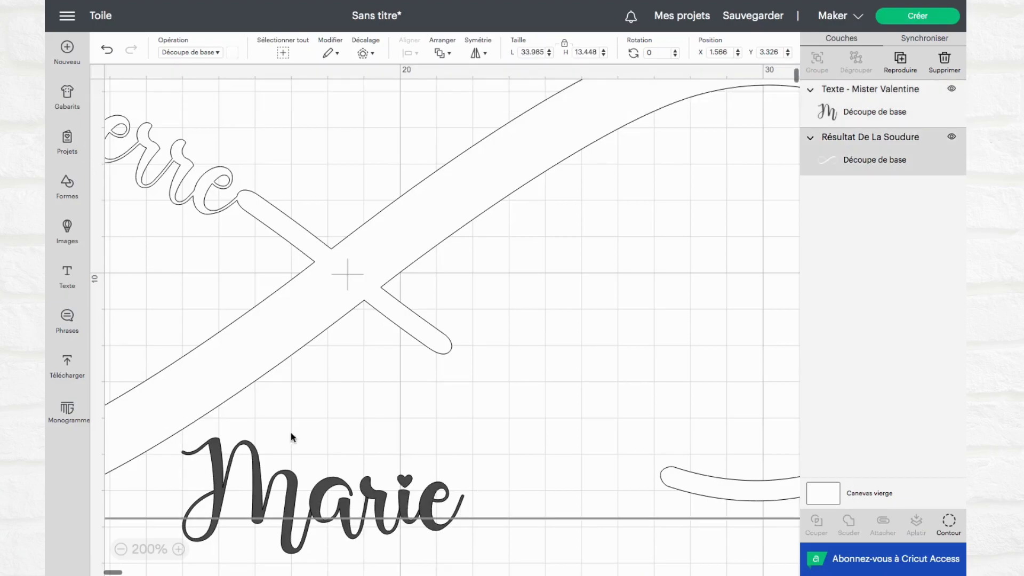
Place the second name in the lower gap of the infinity sign, with a rotation of about 30.6°
left_click(331, 491)
left_click_drag(331, 492, 564, 353)
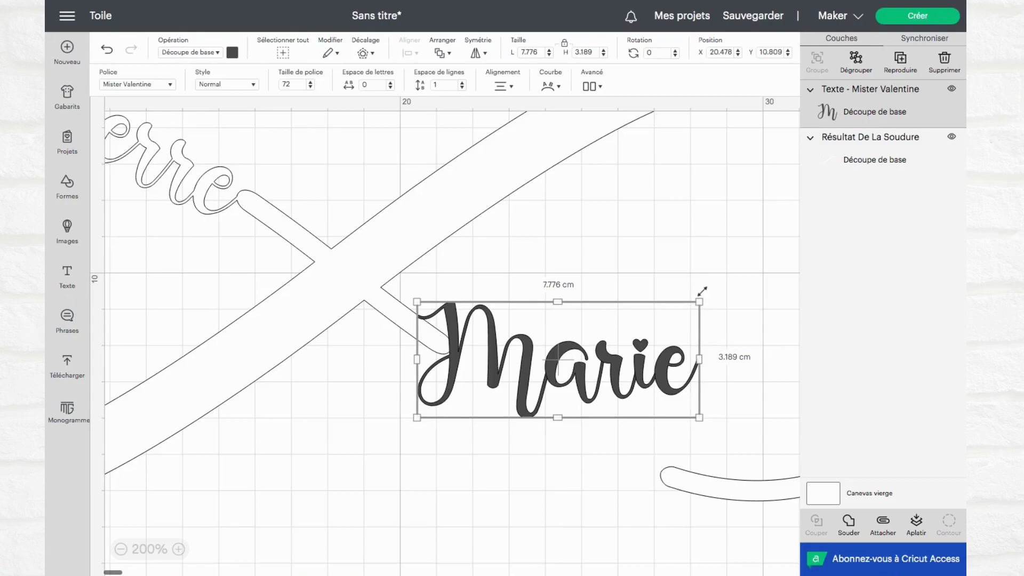
left_click_drag(699, 288, 689, 376)
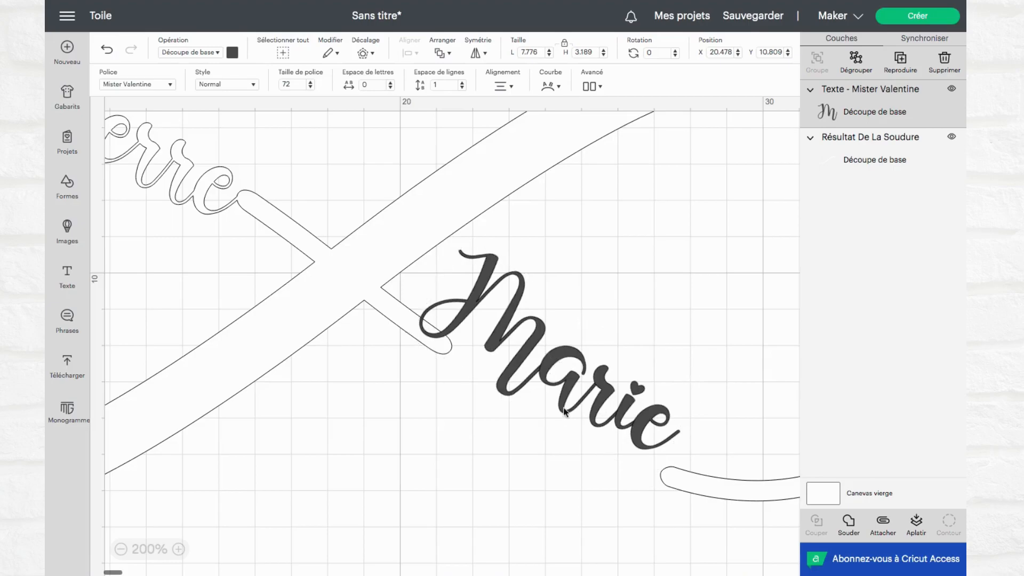
left_click_drag(518, 353, 498, 408)
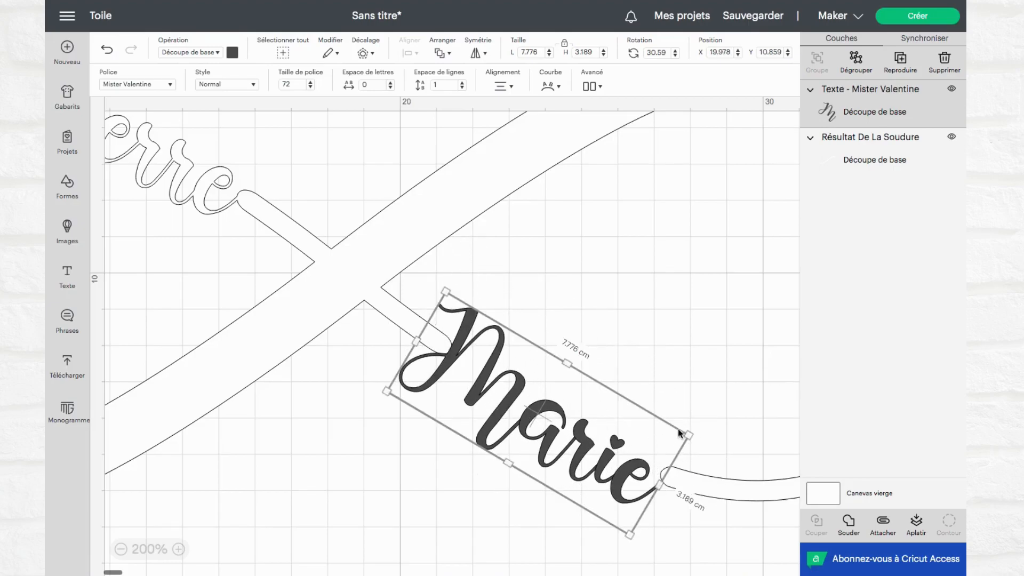
Adjust the second name to a rotation of about 28.6° and a length of about 7.71 cm to fit the lower gap
left_click_drag(702, 426, 701, 419)
left_click_drag(440, 376, 443, 370)
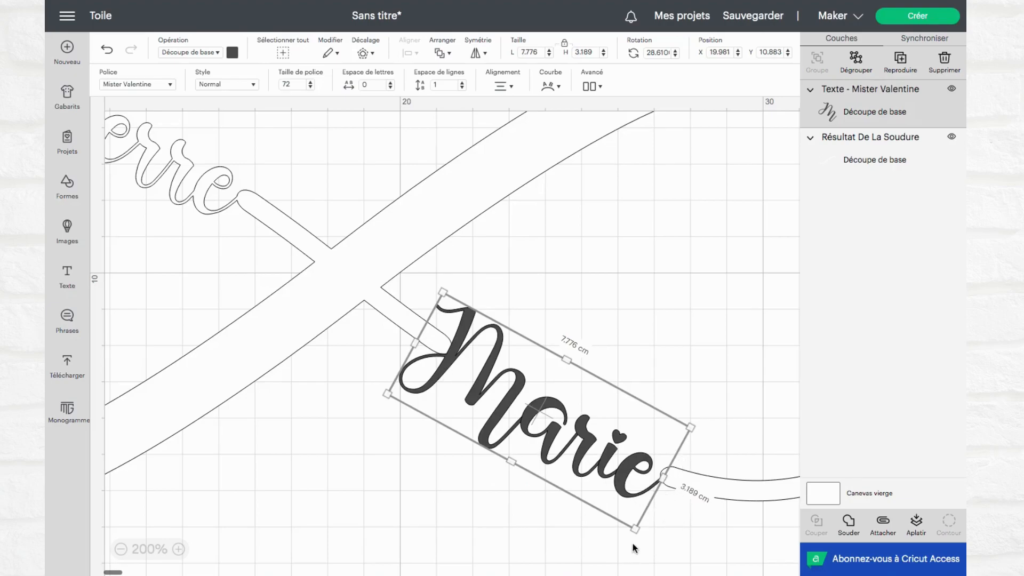
left_click_drag(635, 530, 635, 523)
left_click(699, 524)
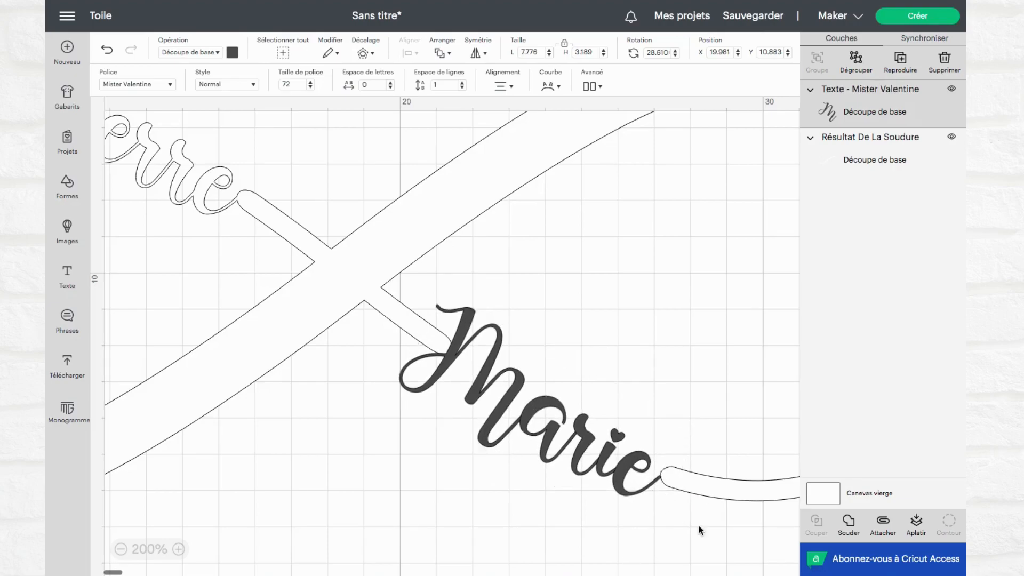
left_click(619, 472)
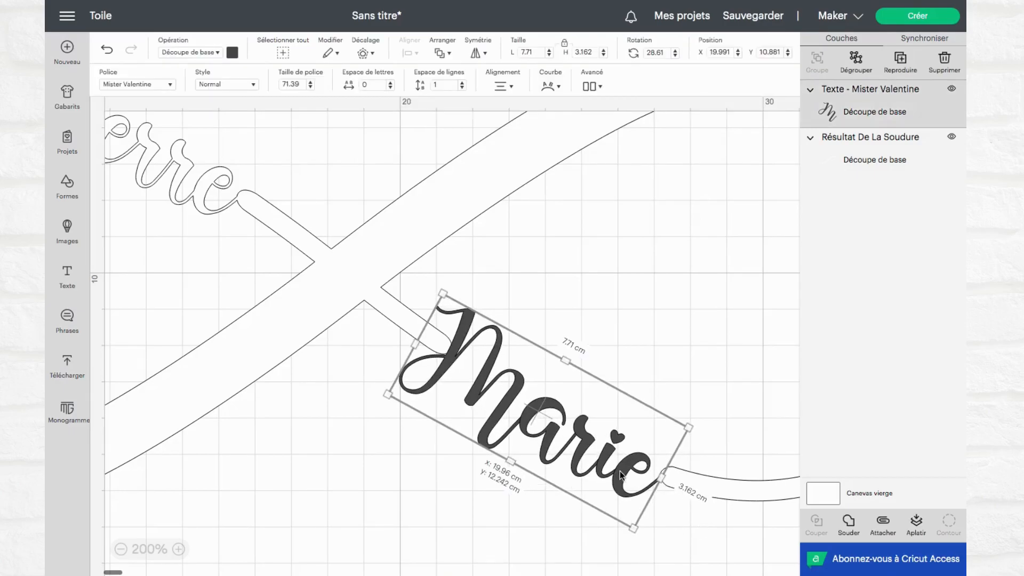
left_click(730, 534)
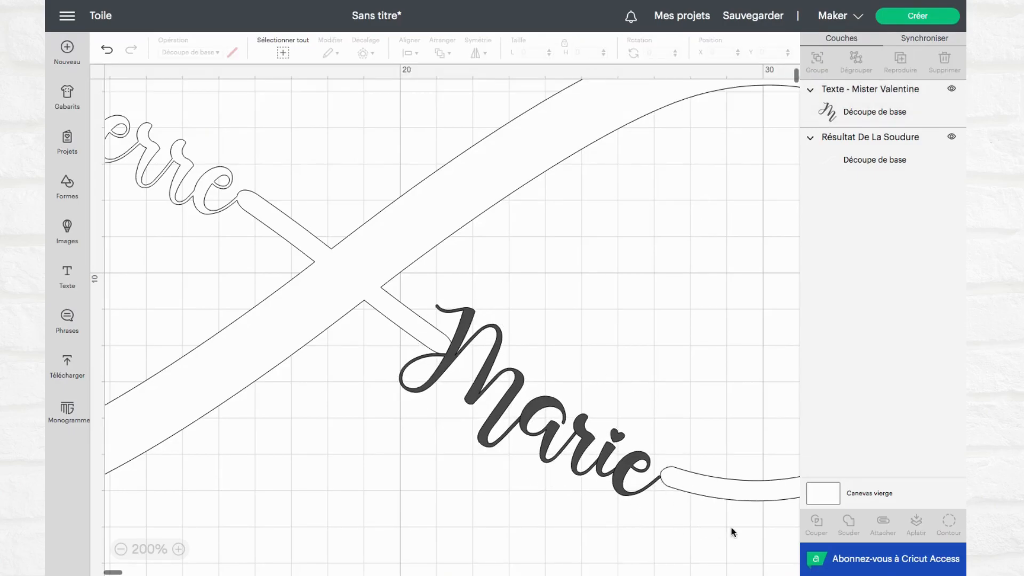
Fine-tune the second name to a rotation of about 27.9° and a position of about X 20.02, Y 10.88 cm, overlapping both gap ends
left_click(610, 474)
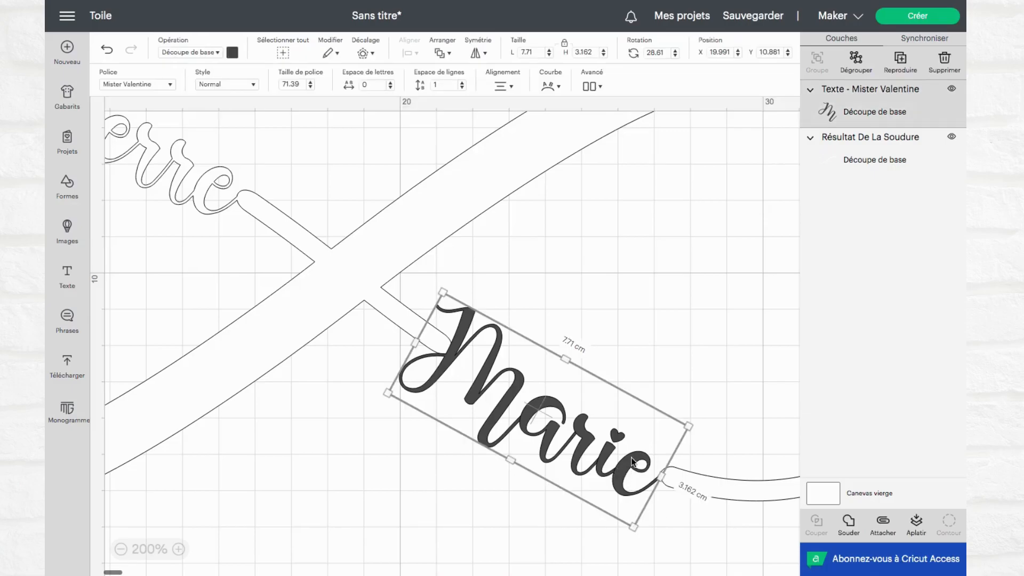
left_click(685, 409)
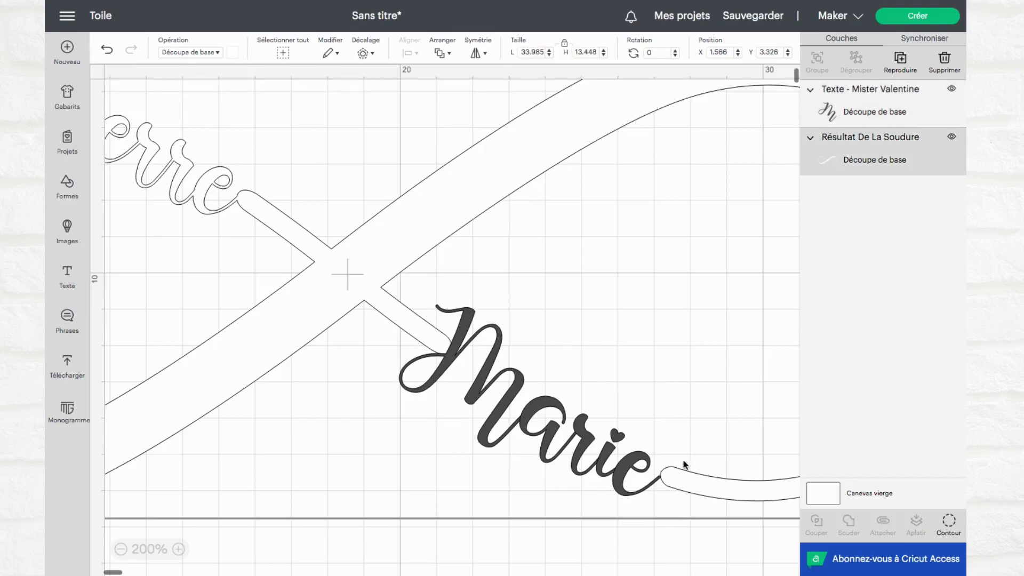
left_click(634, 472)
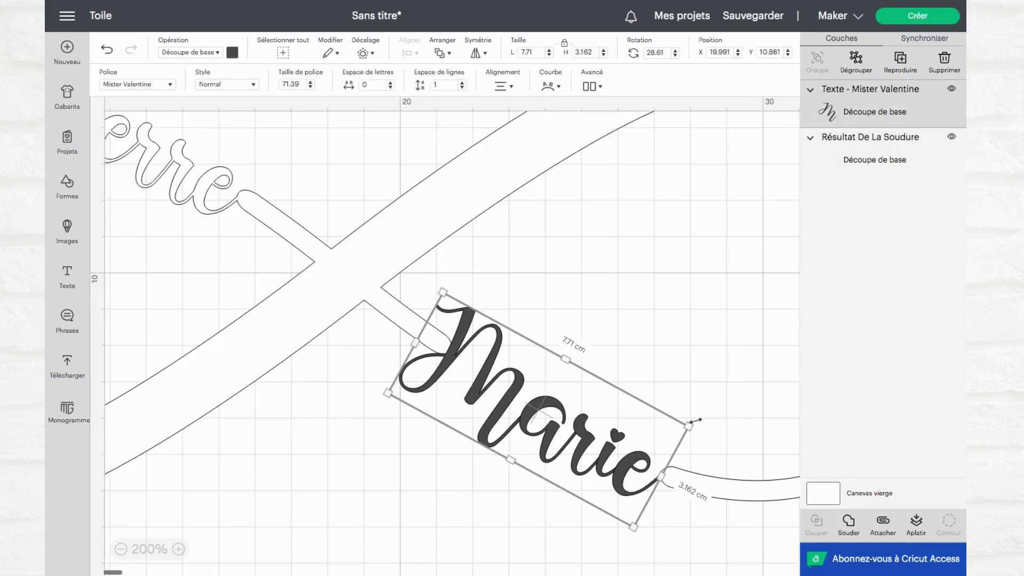
left_click_drag(697, 416, 694, 412)
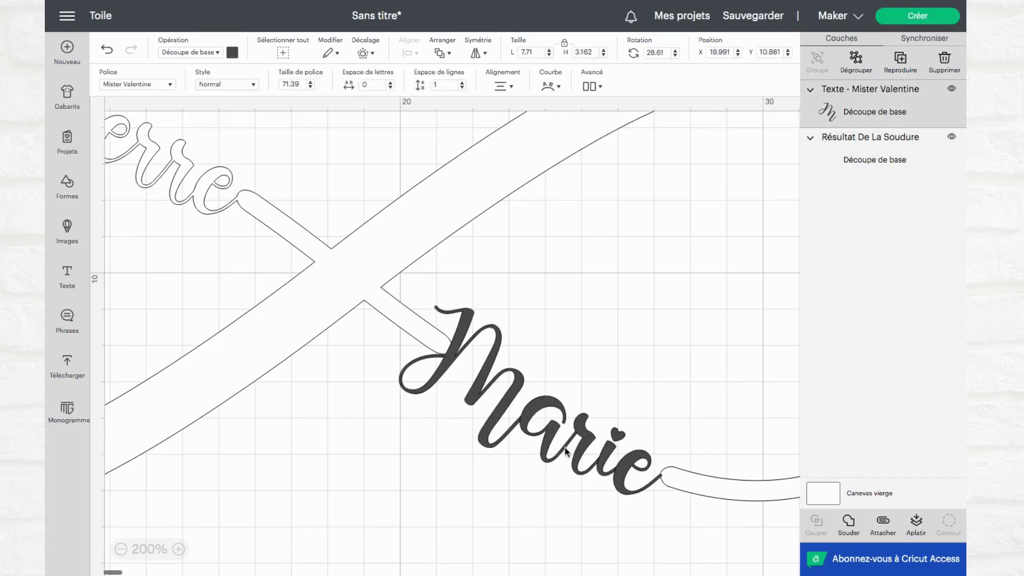
left_click_drag(475, 394, 477, 392)
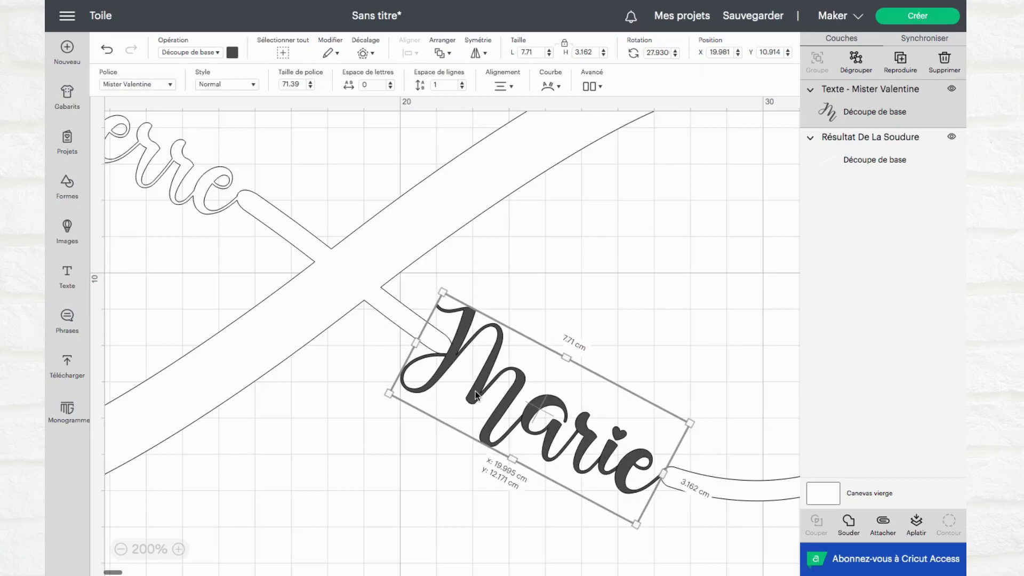
left_click(687, 510)
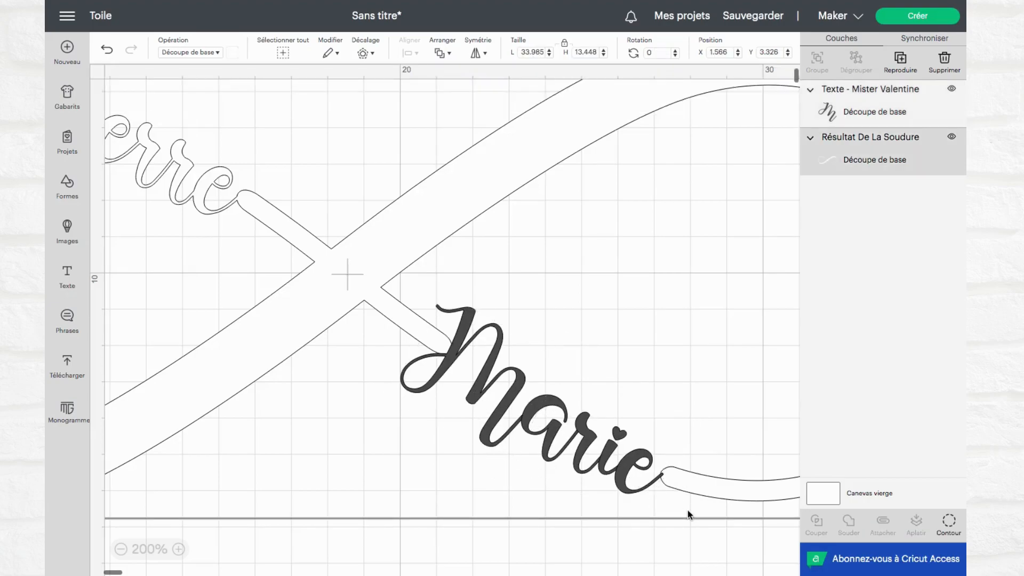
Weld the second name's letters into a single shape, and weld that shape to the infinity sign
left_click(592, 453)
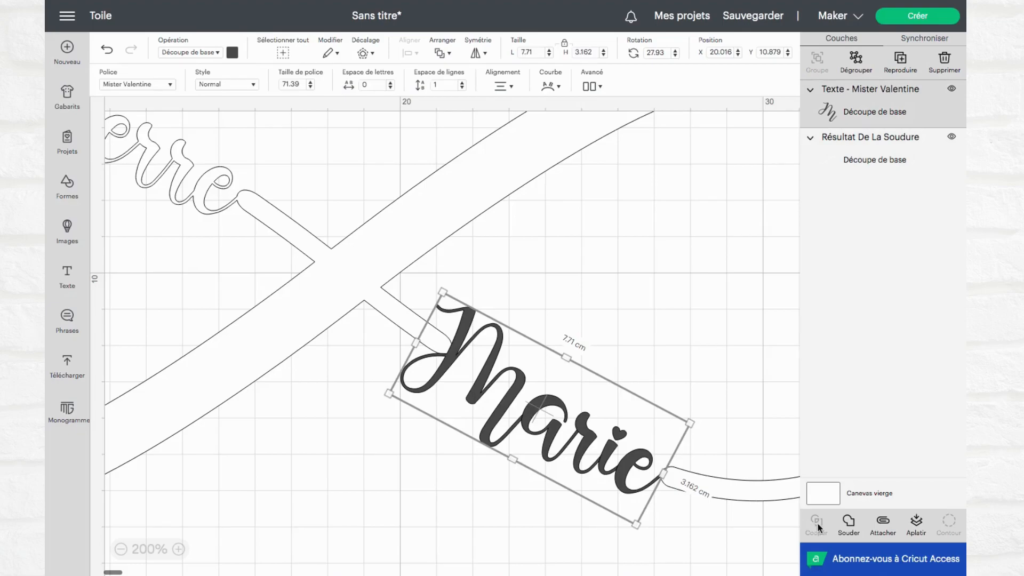
left_click(848, 525)
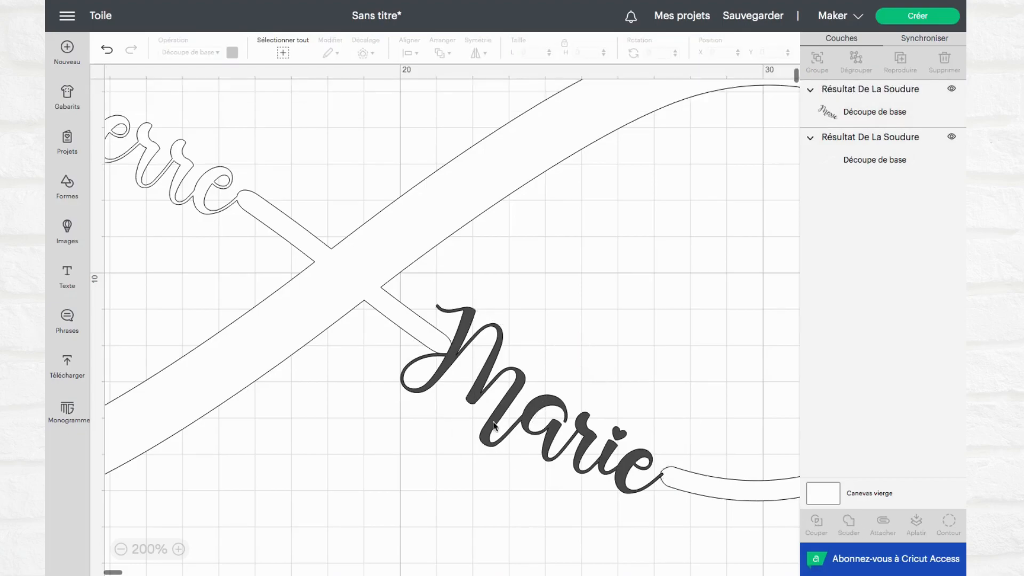
left_click(690, 487)
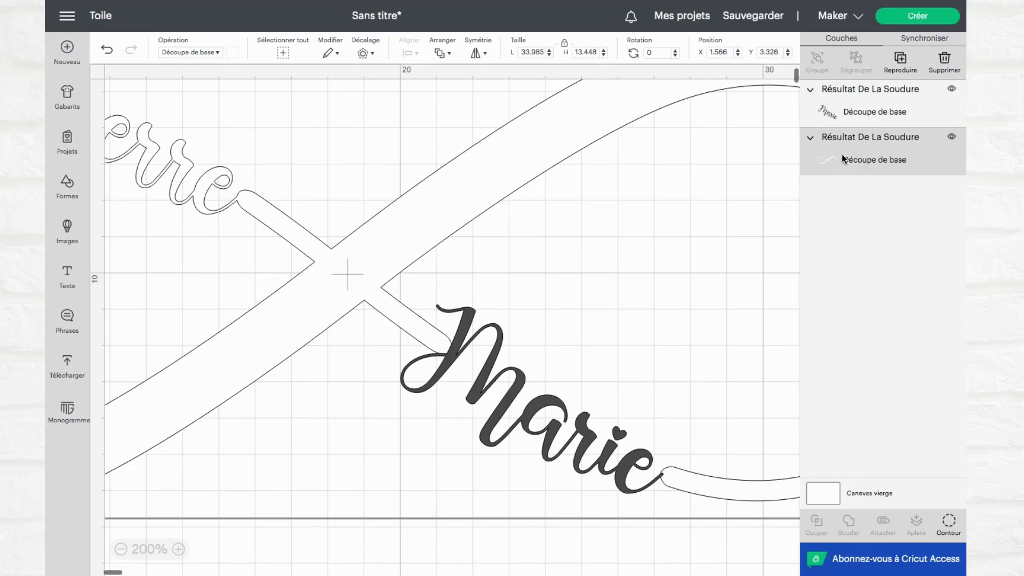
left_click(511, 396, "shift")
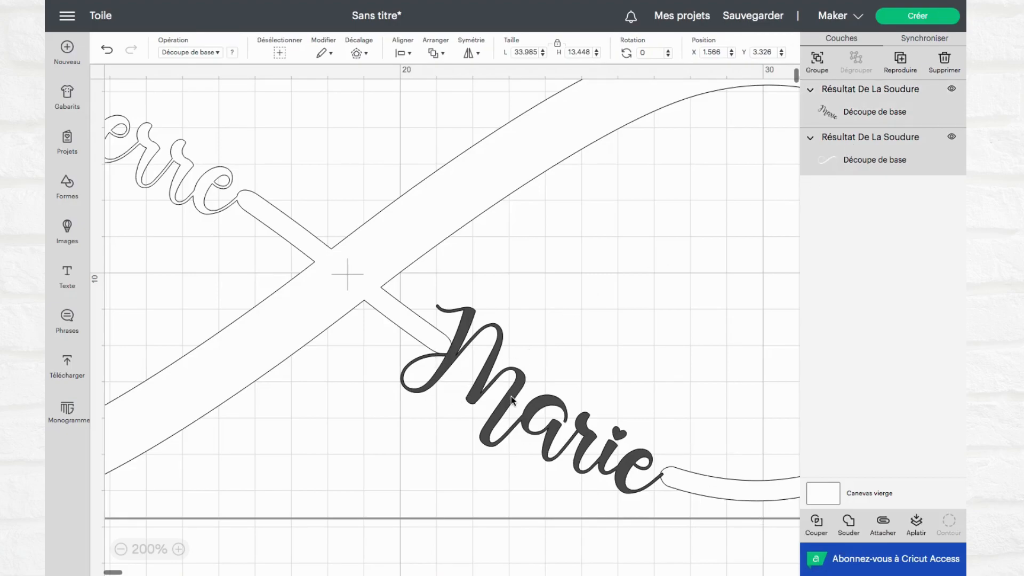
left_click(848, 521)
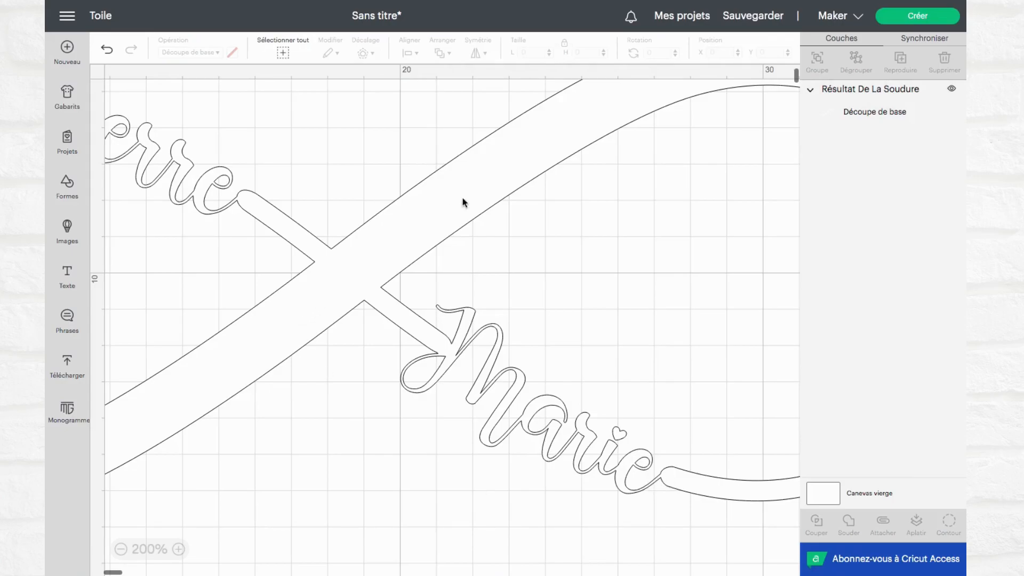
Set the welded design's width to 10 cm with its proportions locked, and send it to the cutting mat preparation
left_click(504, 138)
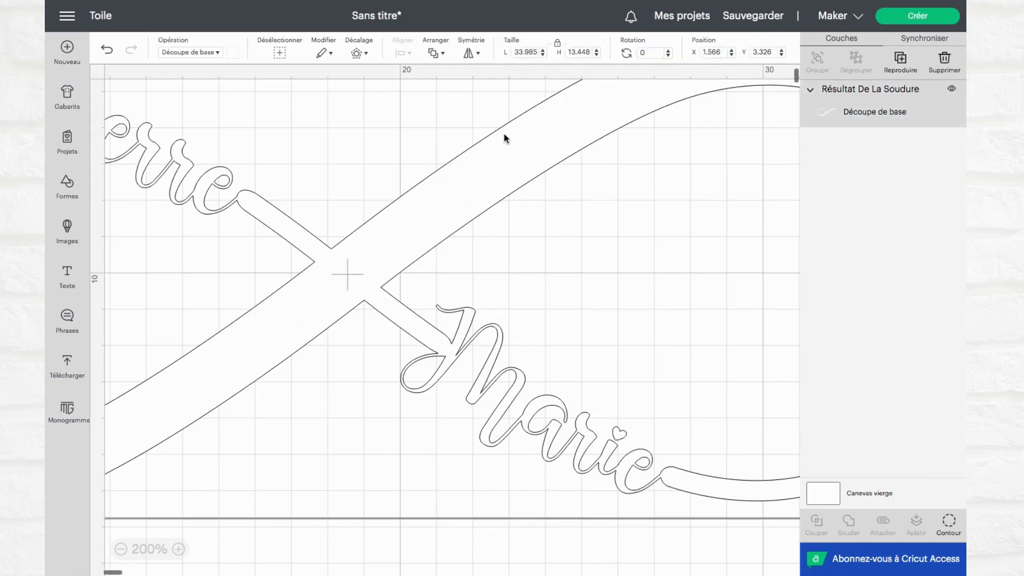
left_click(537, 52)
type("10")
key("Return")
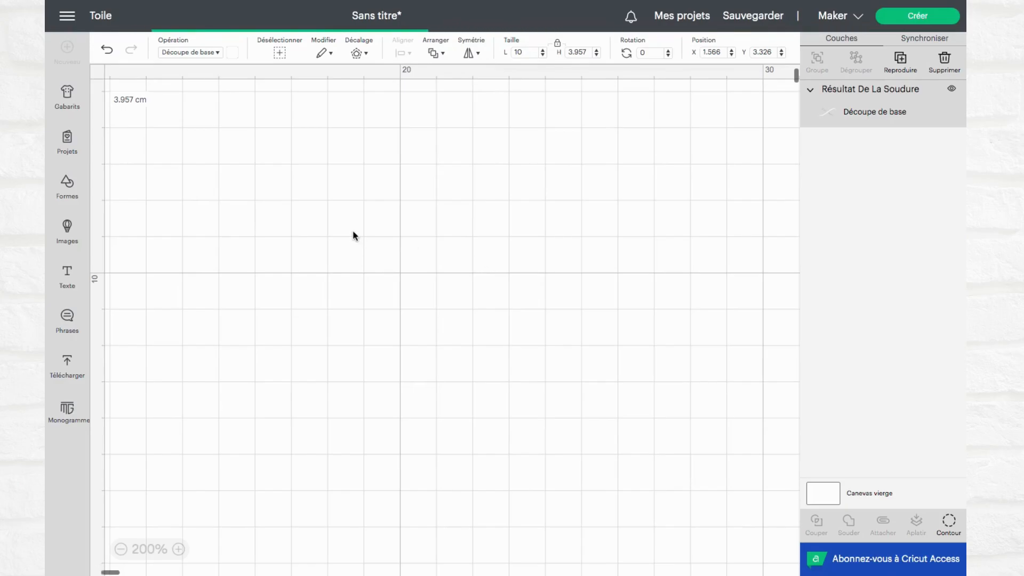
scroll(354, 233, "left", 3)
scroll(383, 260, "up", 1)
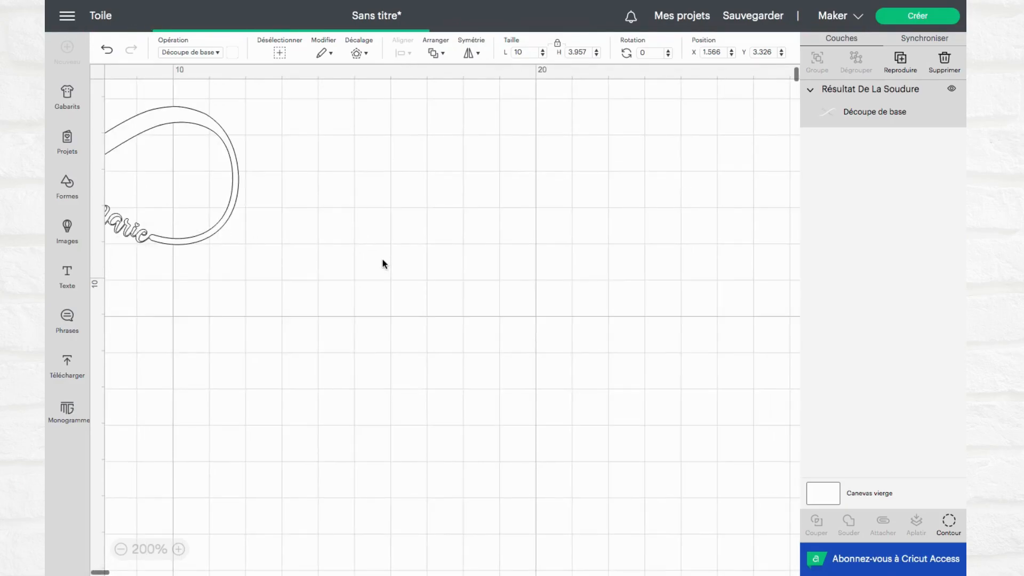
scroll(383, 260, "left", 5)
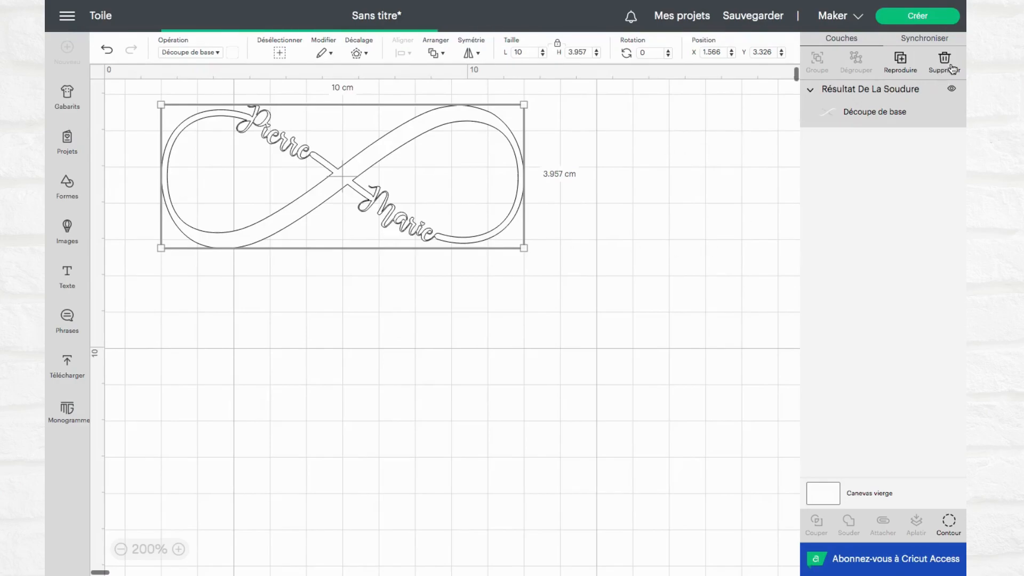
left_click(929, 16)
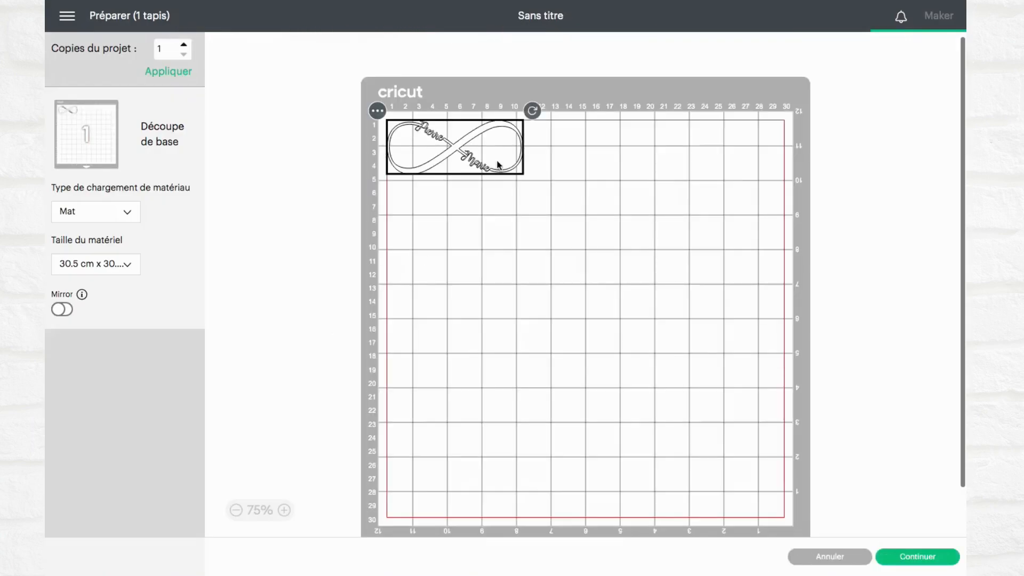